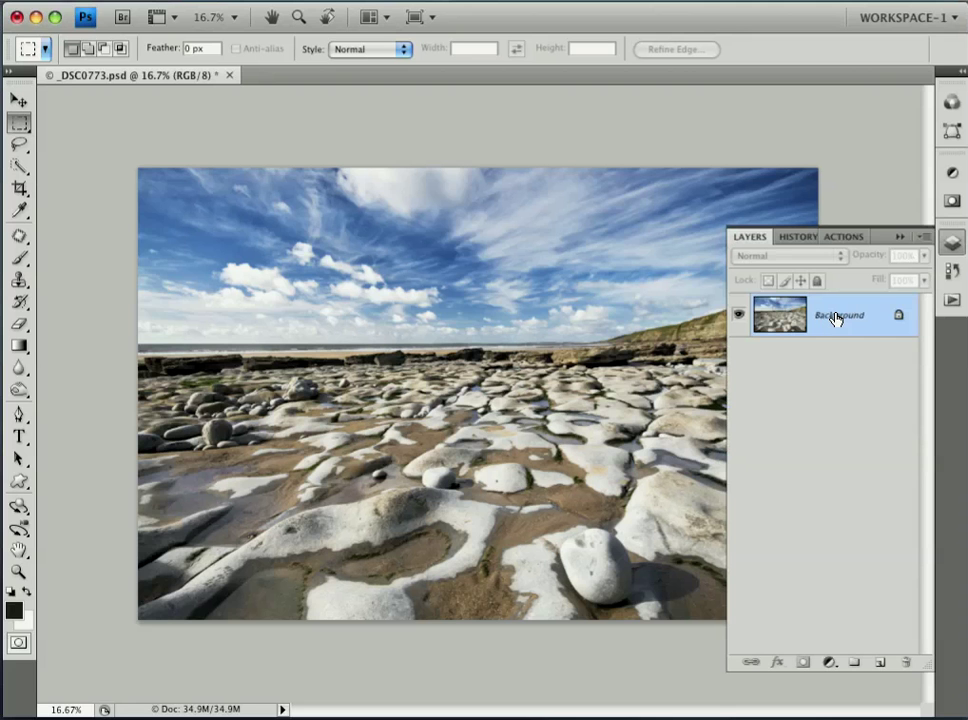
# - Collapse the Layers panel to clear room over the beach photo
pyautogui.click(899, 236)
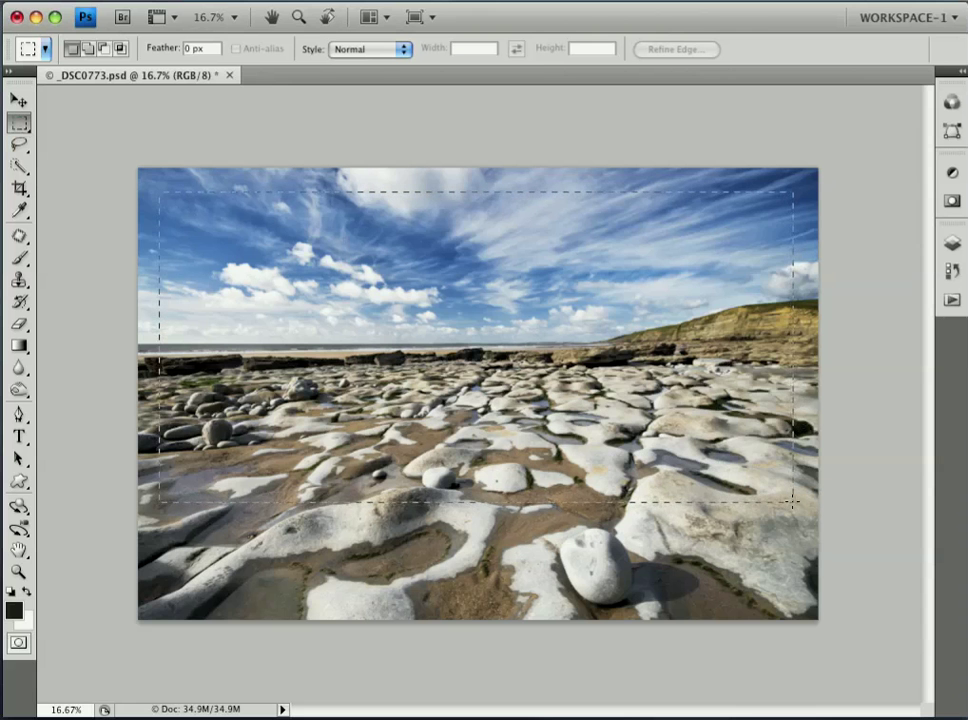
# - Draw an inset rectangle on the photo, nudge it up-left, then invert the selection
pyautogui.moveTo(797, 502); pyautogui.dragTo(796, 502)
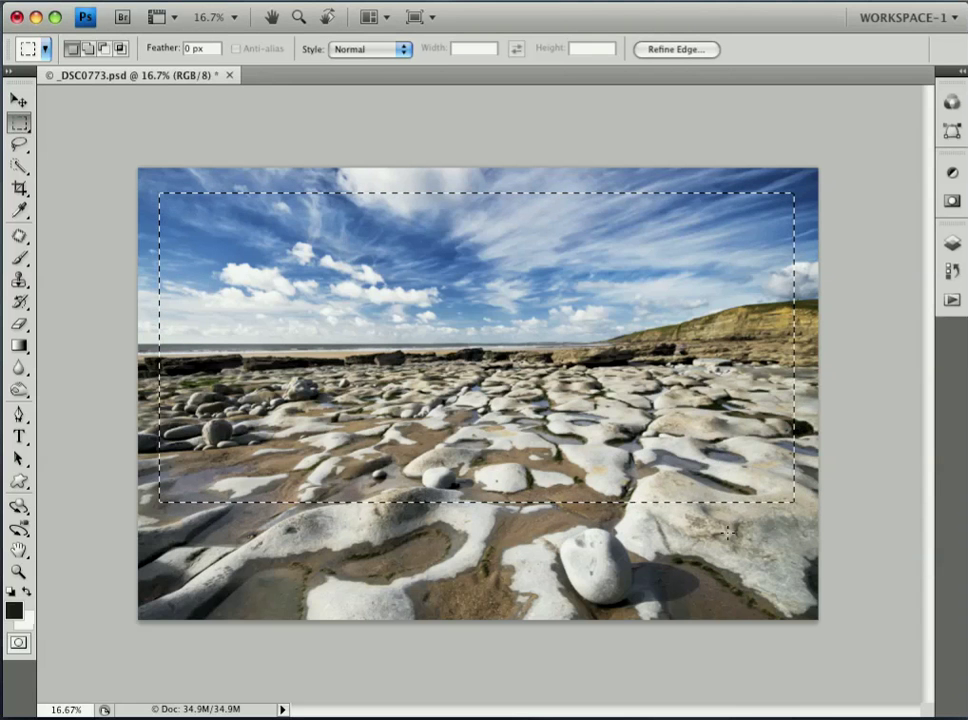
pyautogui.moveTo(535, 370); pyautogui.dragTo(495, 365)
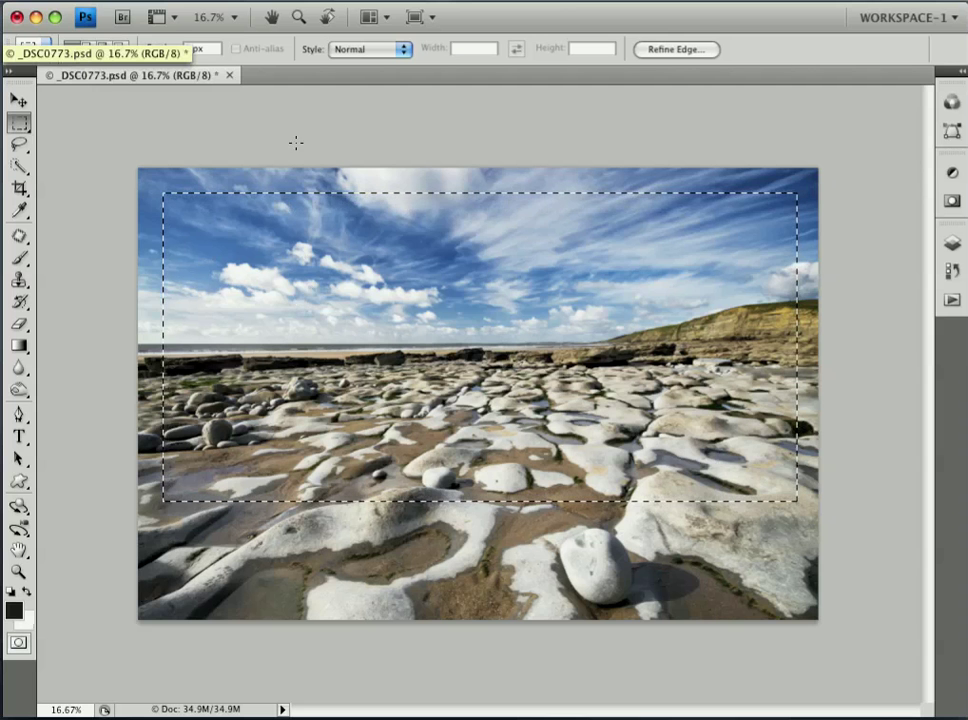
pyautogui.click(348, 2)
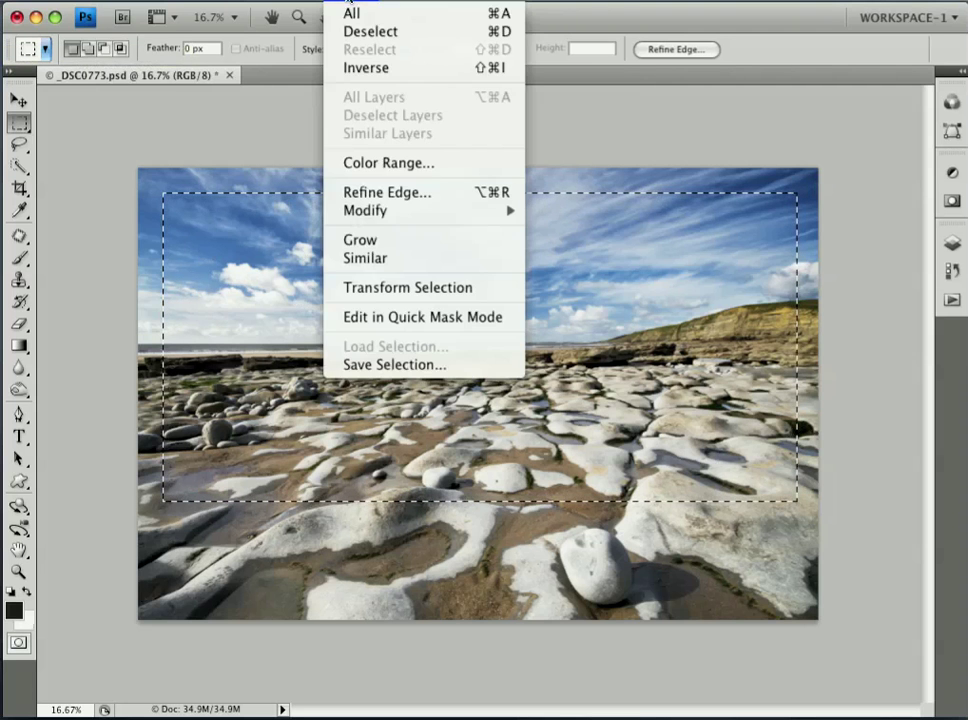
pyautogui.click(368, 68)
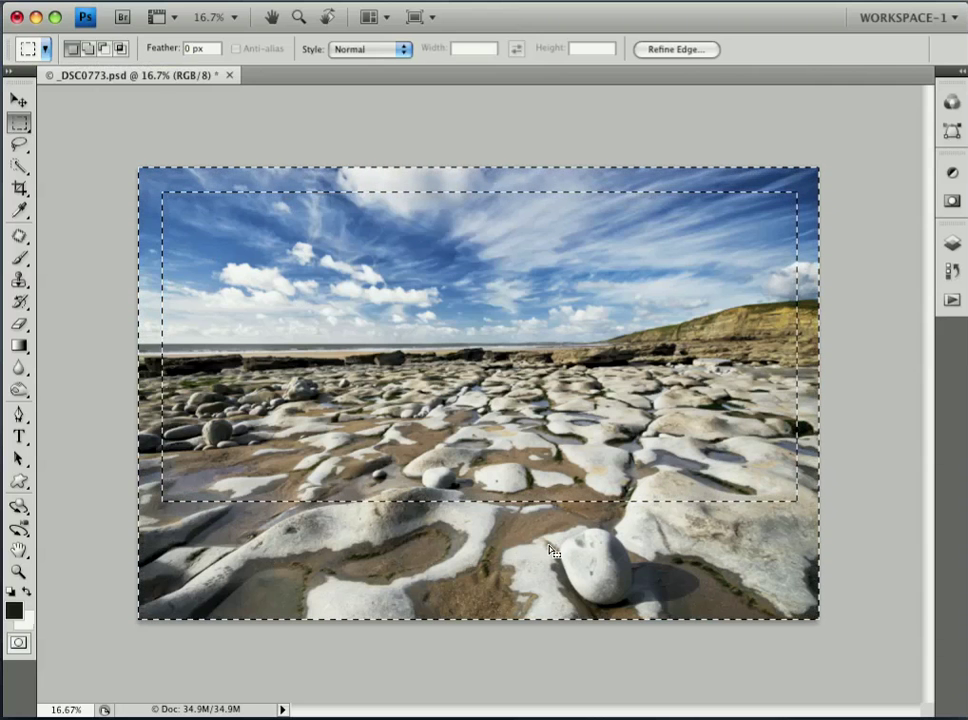
# - Add a white (ffffff) Solid Color fill layer over the selected border band
pyautogui.click(950, 243)
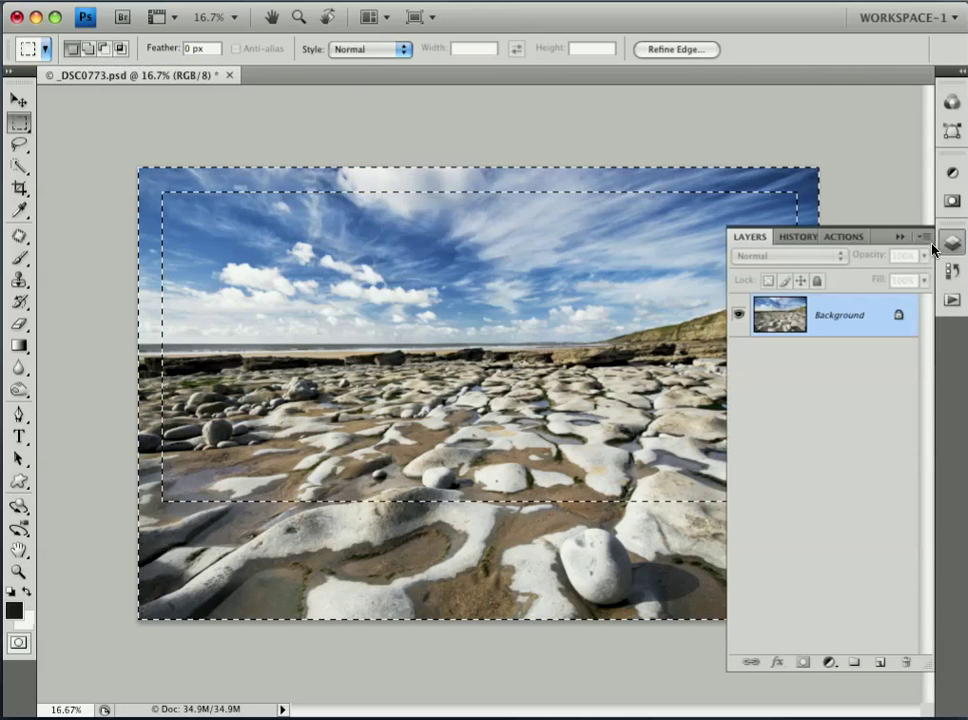
pyautogui.click(829, 663)
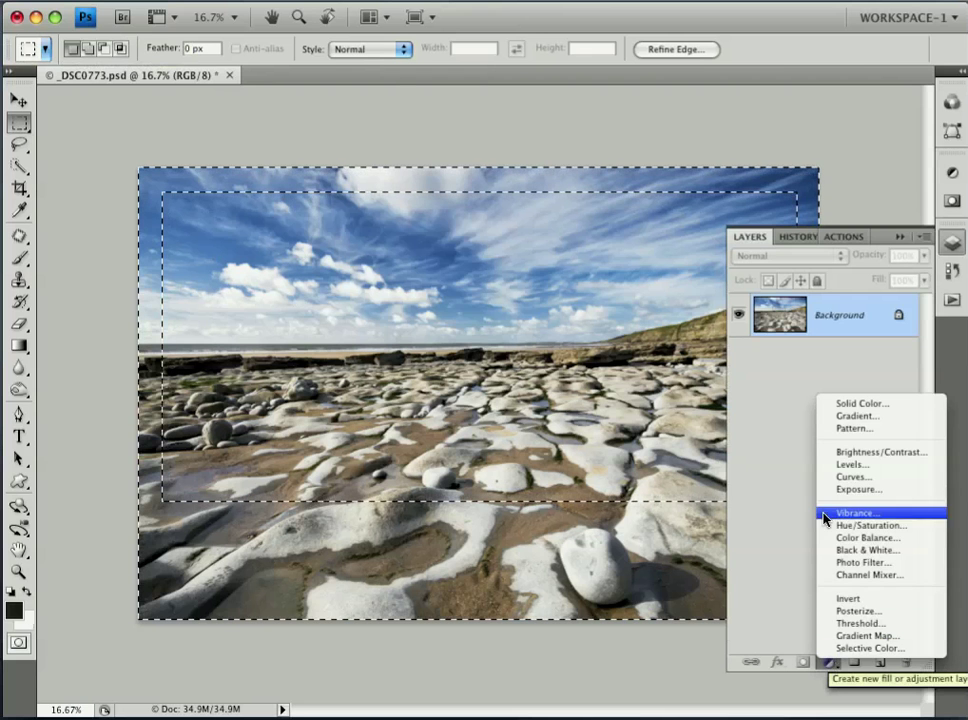
pyautogui.click(836, 404)
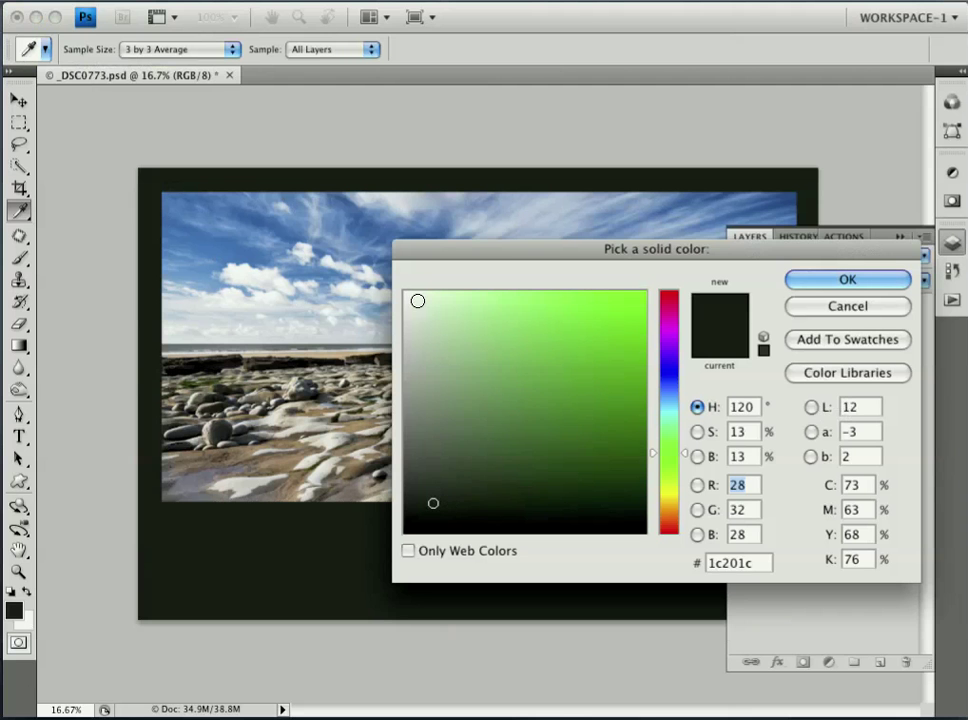
pyautogui.moveTo(409, 296); pyautogui.dragTo(404, 289)
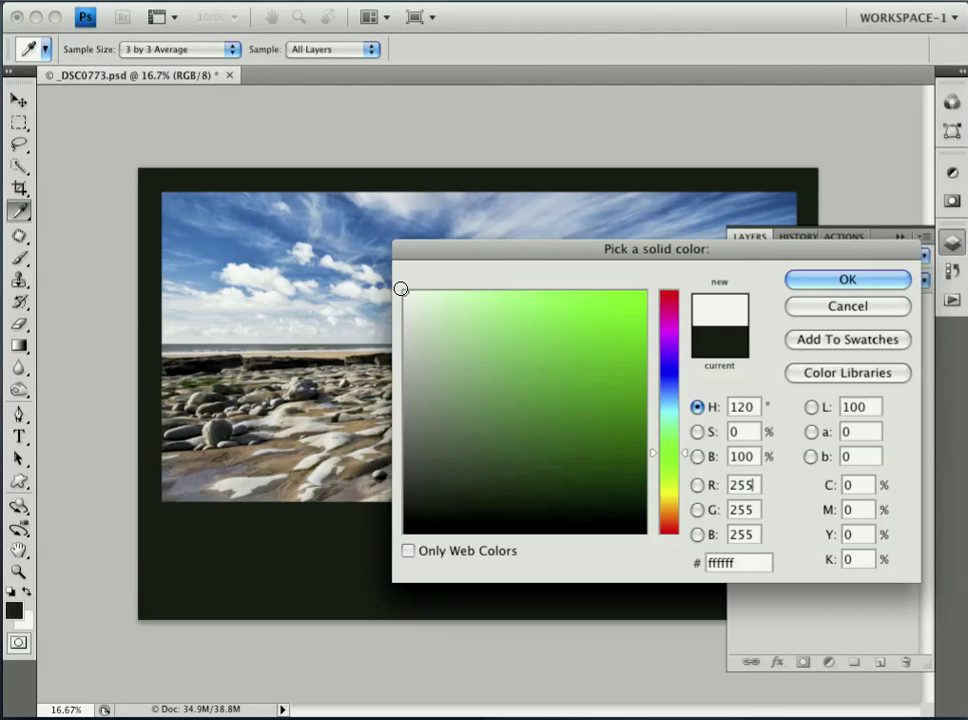
pyautogui.click(846, 279)
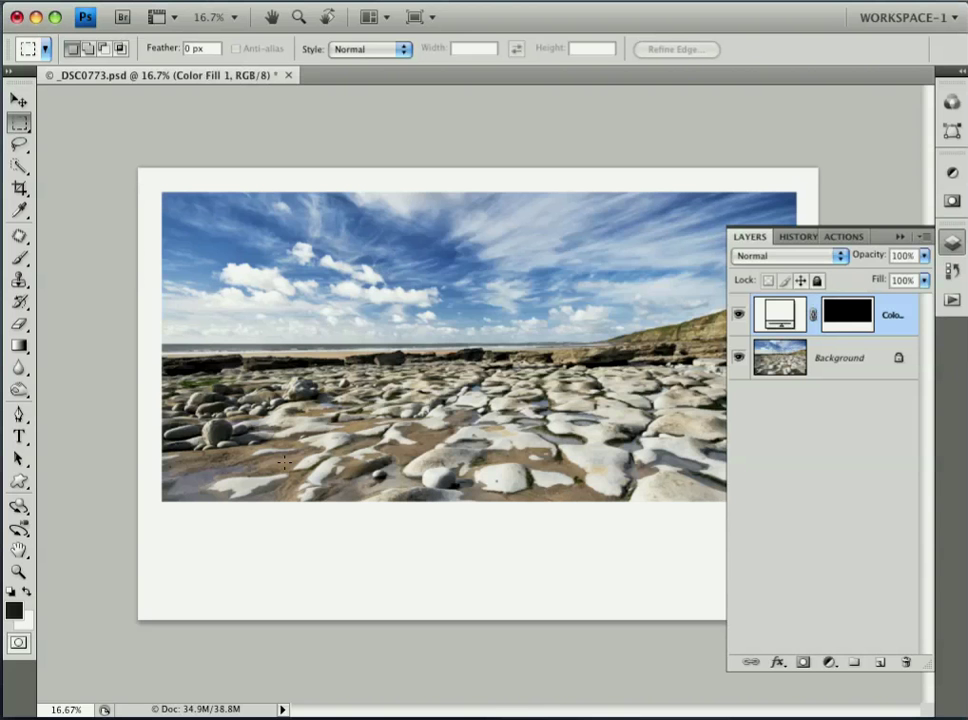
# - Add a Drop Shadow to the mat layer with Size raised to about 139 px
pyautogui.click(779, 664)
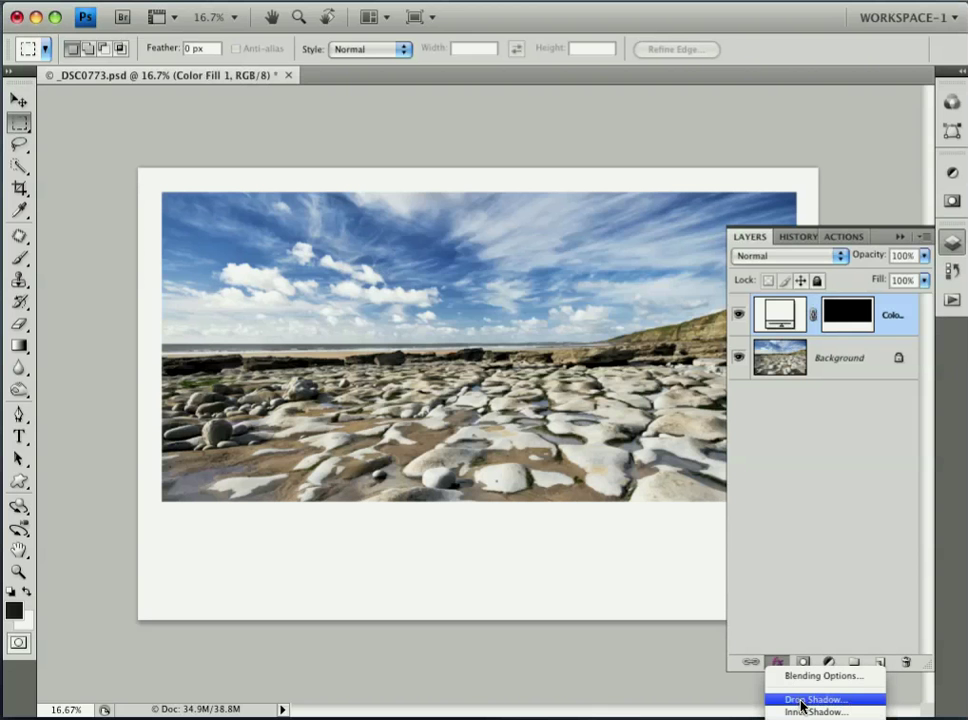
pyautogui.click(801, 703)
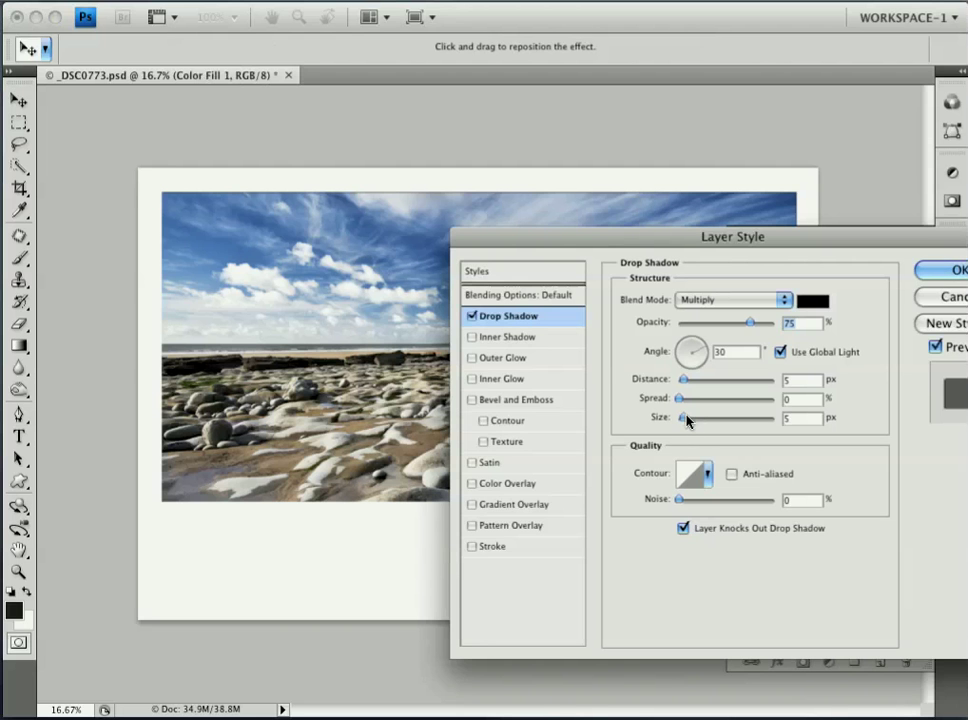
pyautogui.moveTo(687, 421); pyautogui.dragTo(728, 421)
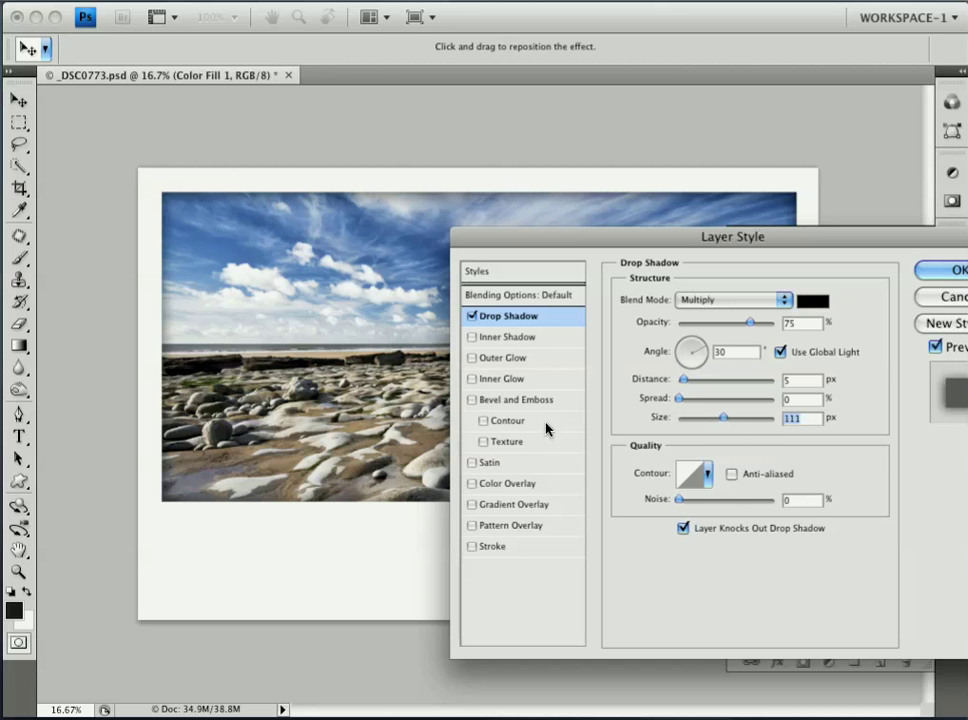
pyautogui.moveTo(727, 421); pyautogui.dragTo(734, 420)
# - Enable a grey (9f9f9f) Stroke on the mat, 16 px, positioned Outside
pyautogui.click(502, 548)
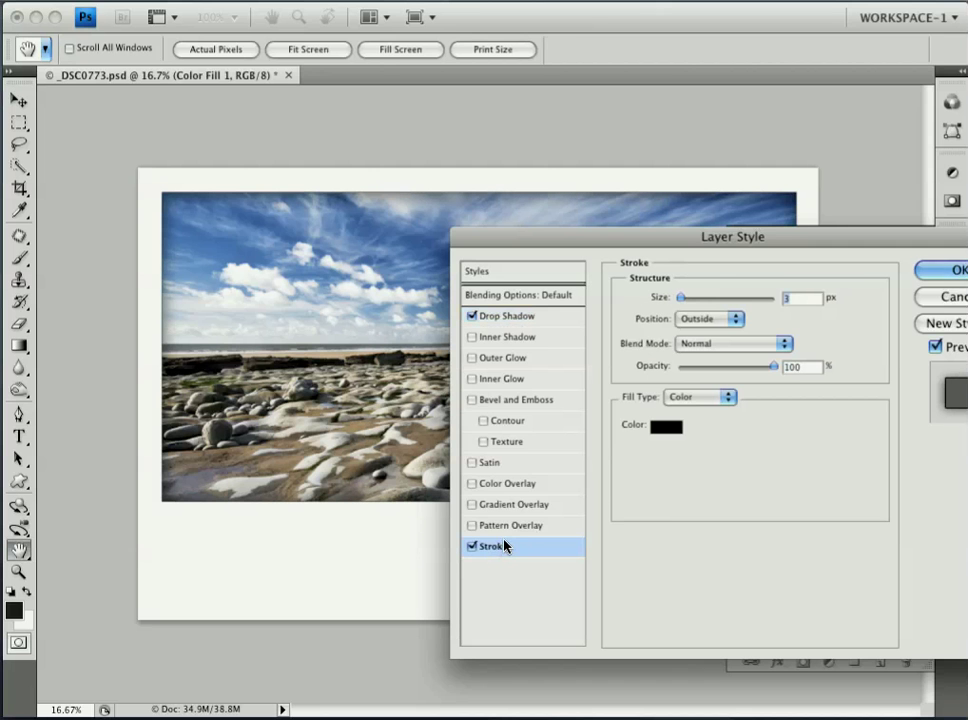
pyautogui.click(667, 432)
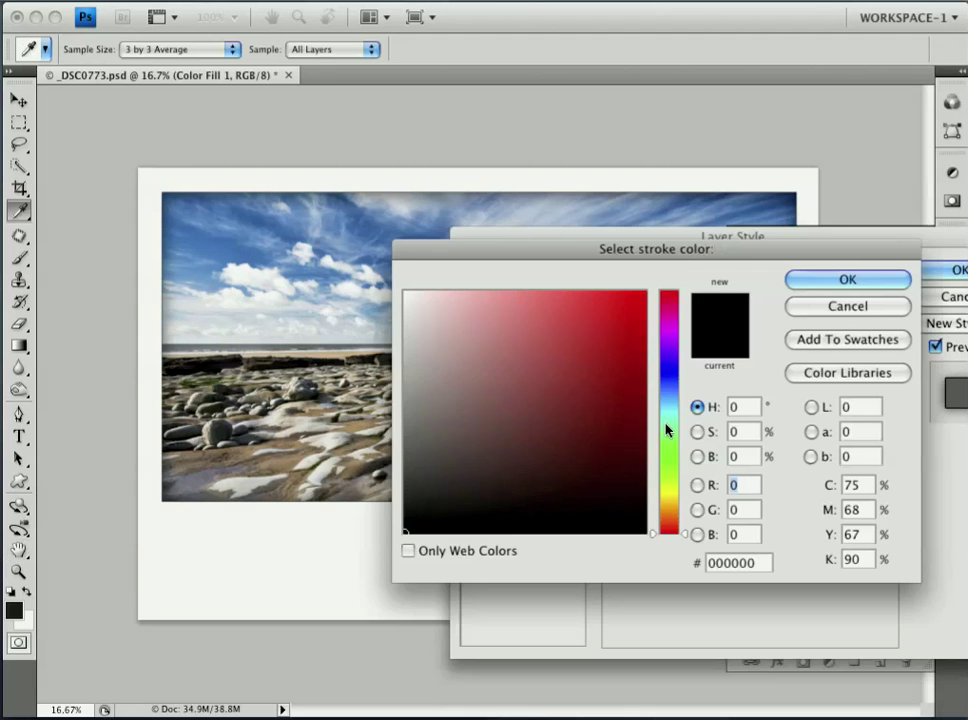
pyautogui.click(405, 382)
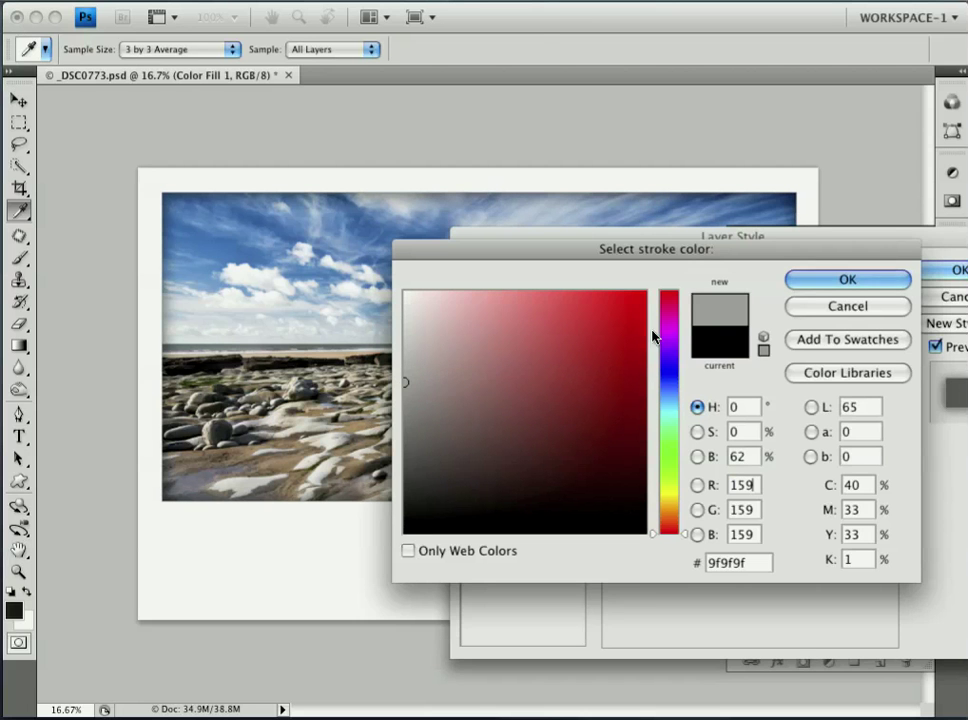
pyautogui.click(848, 282)
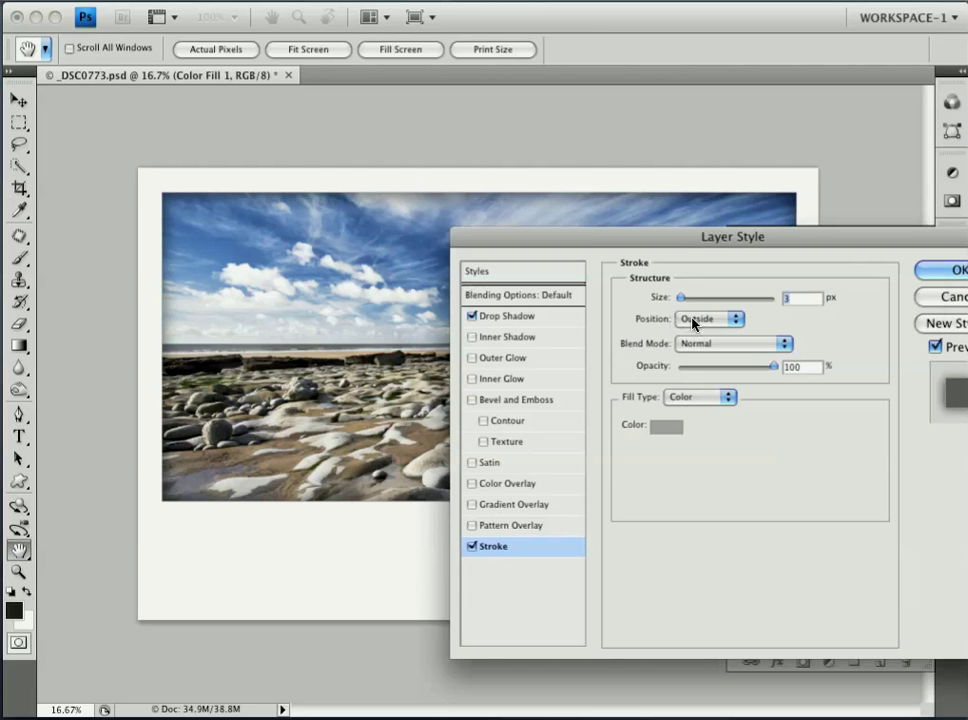
pyautogui.moveTo(682, 297); pyautogui.dragTo(705, 300)
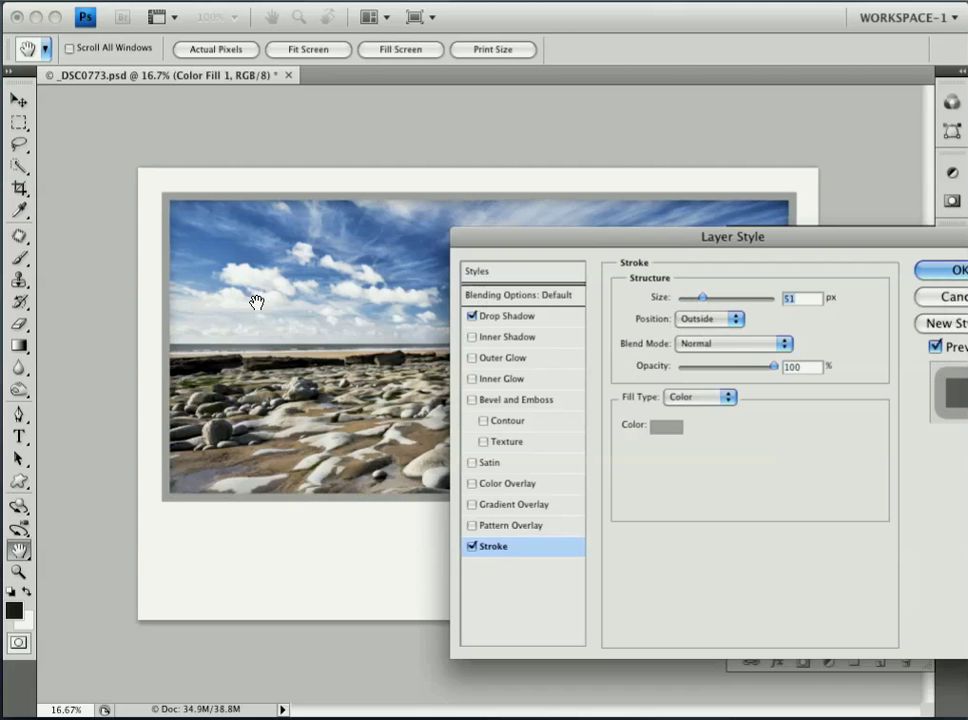
pyautogui.click(690, 319)
pyautogui.click(690, 330)
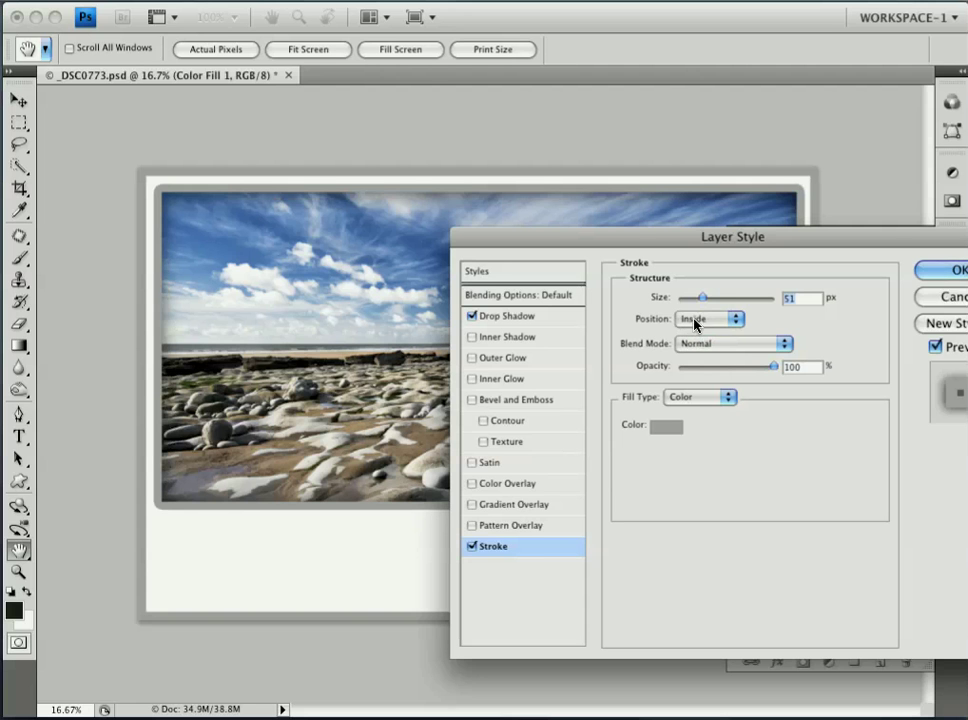
pyautogui.click(695, 320)
pyautogui.click(697, 305)
pyautogui.moveTo(704, 299); pyautogui.dragTo(692, 300)
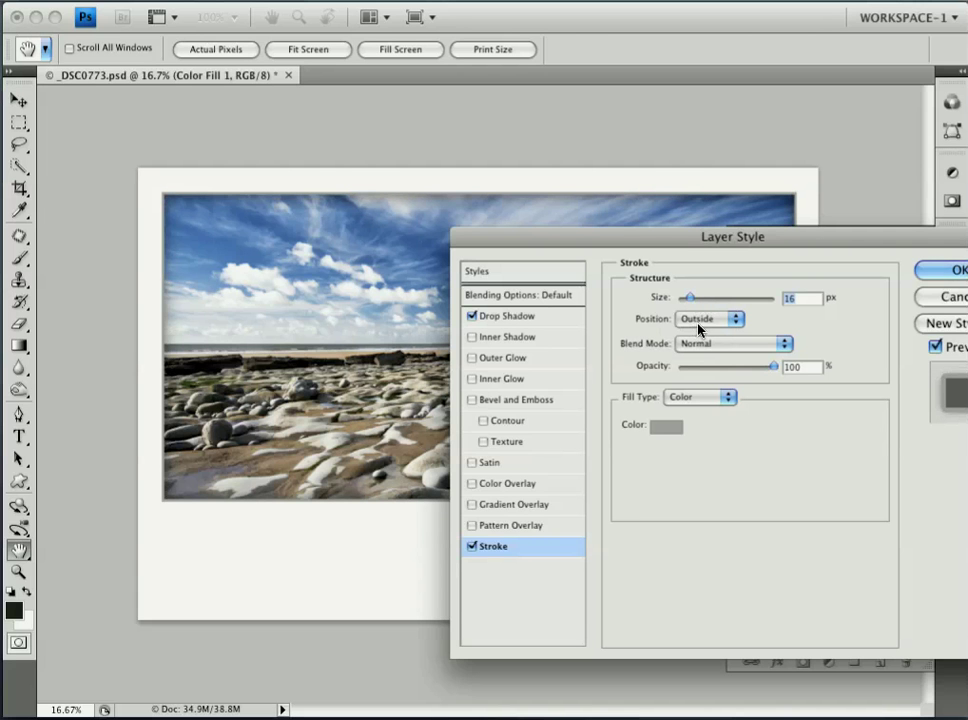
# - Apply the drop shadow and stroke effects to the mat layer
pyautogui.click(958, 270)
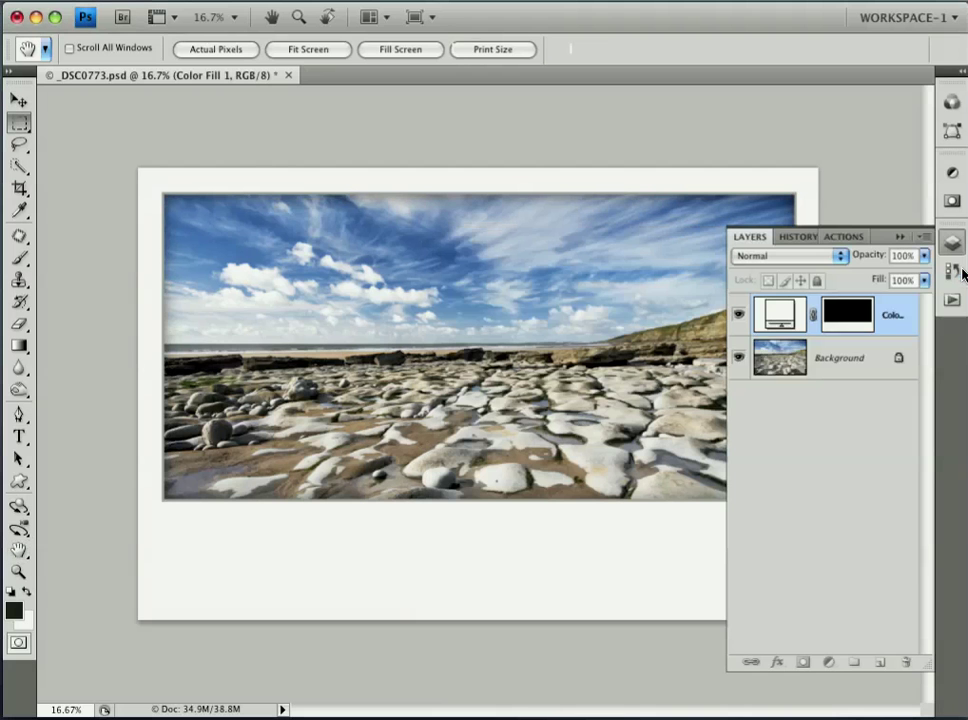
pyautogui.click(900, 236)
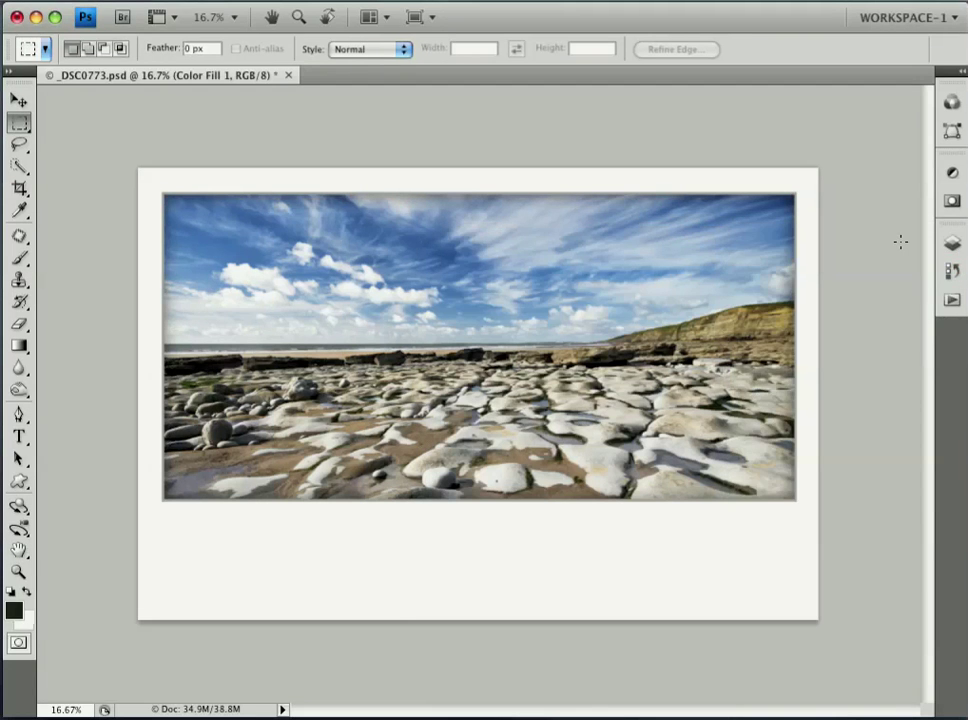
pyautogui.click(952, 245)
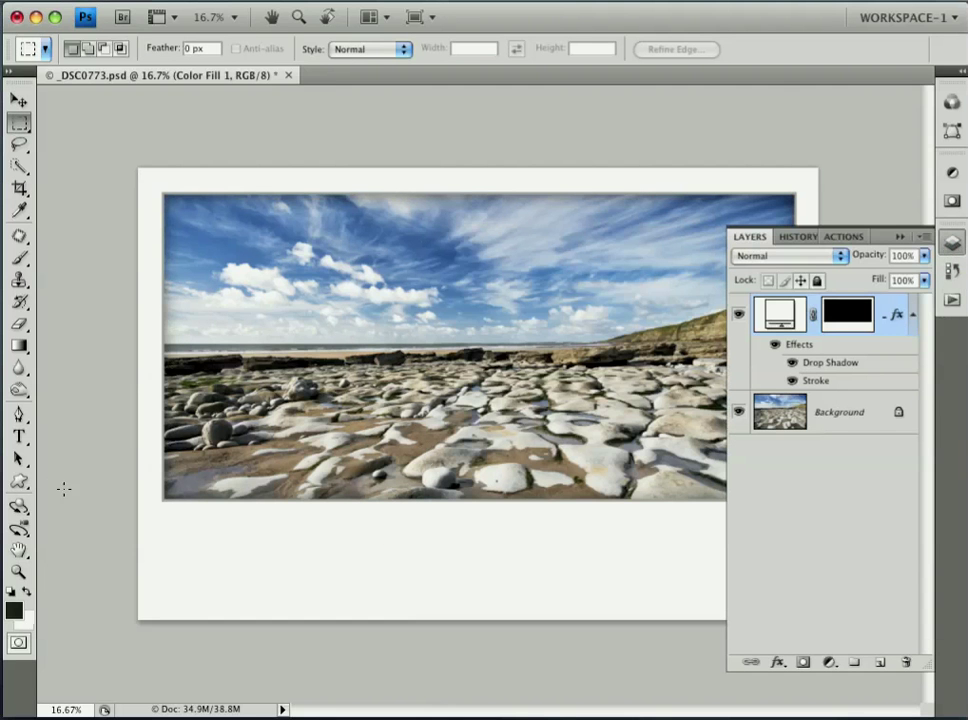
# - Add a 30 pt Lucida Handwriting Italic photographer's credit caption below the photo
pyautogui.click(19, 436)
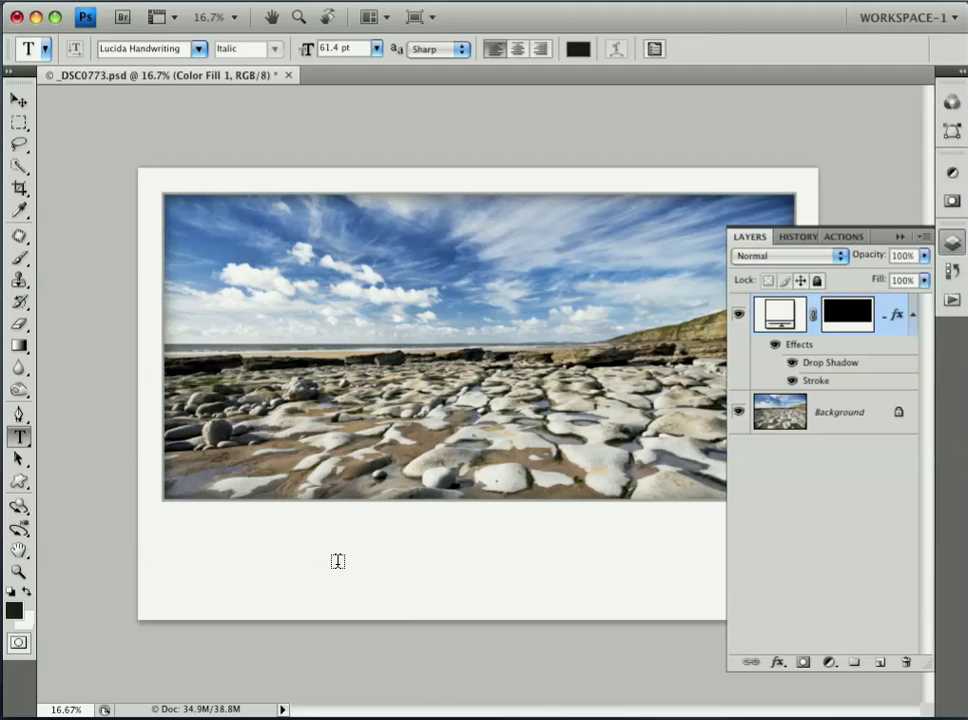
pyautogui.click(341, 557)
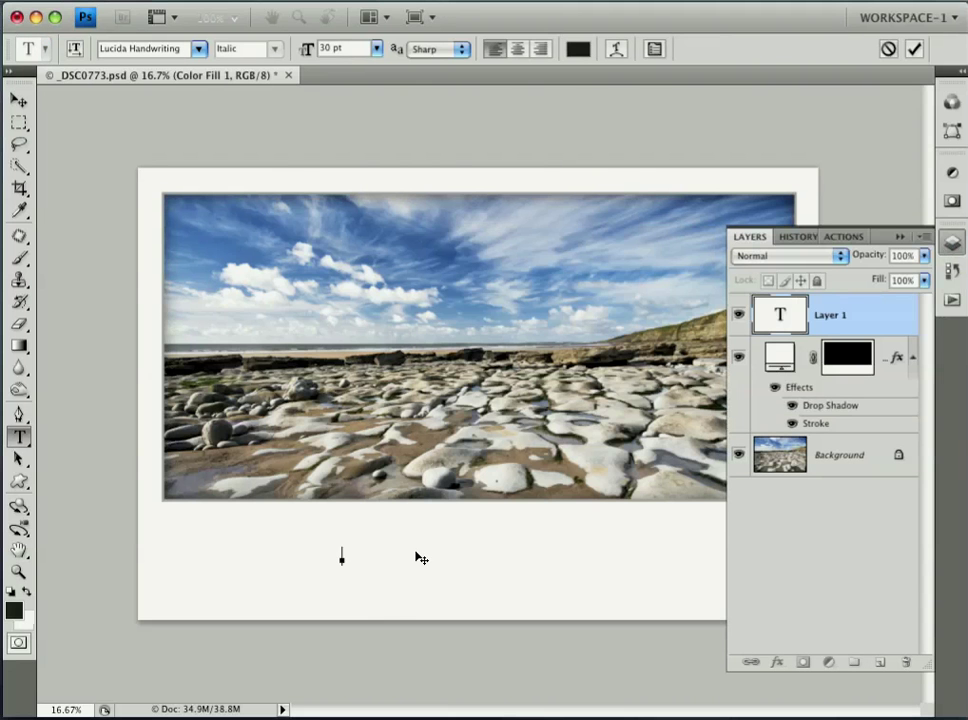
pyautogui.write('To')
pyautogui.write('e Blog')
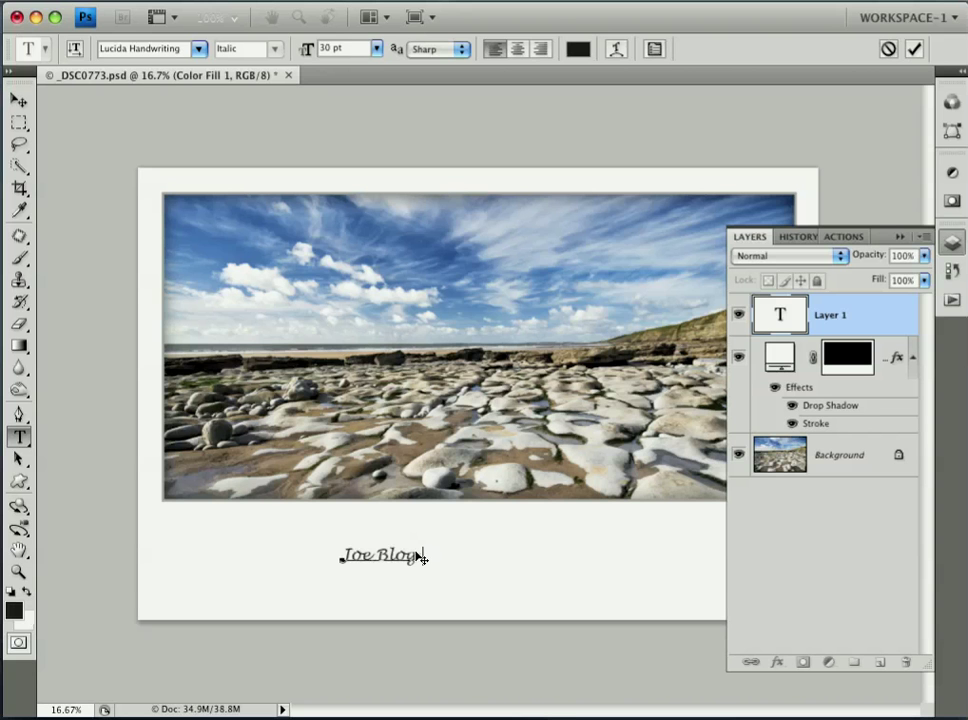
pyautogui.write('s Photography')
pyautogui.click(781, 320)
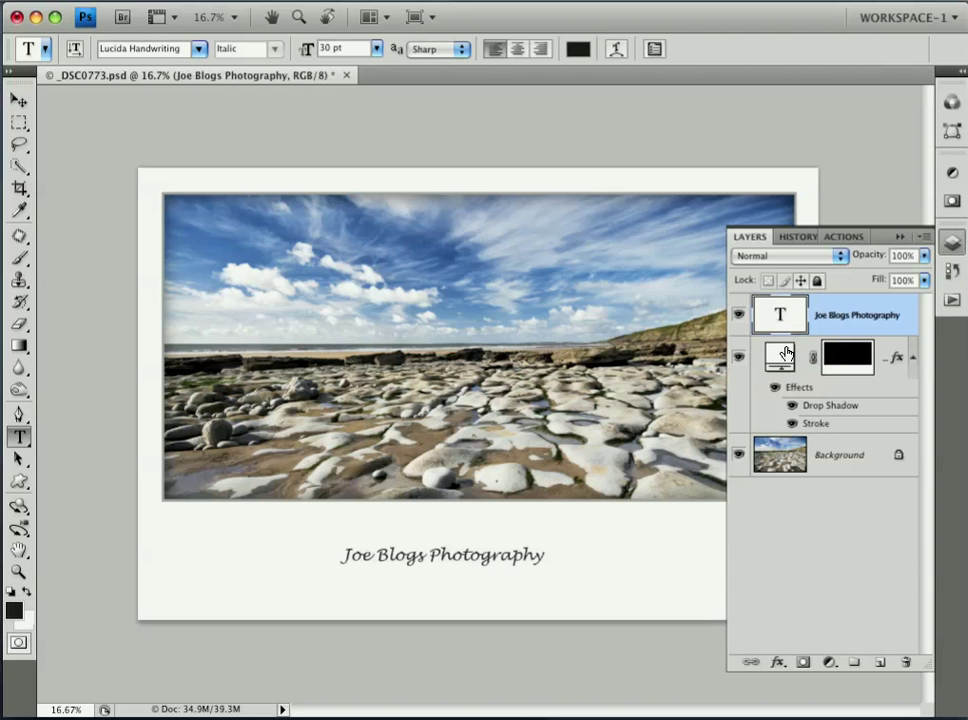
# - Scale the caption up to about 70 pt and move it slightly higher
pyautogui.doubleClick(782, 318)
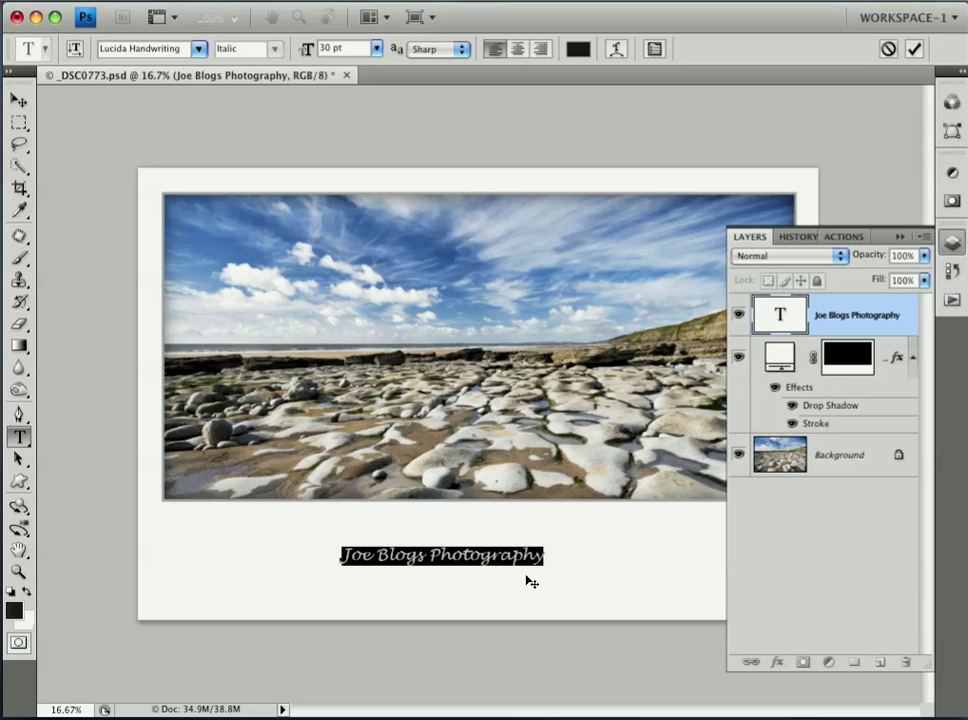
pyautogui.press('ctrl')
pyautogui.moveTo(543, 564); pyautogui.dragTo(677, 590)
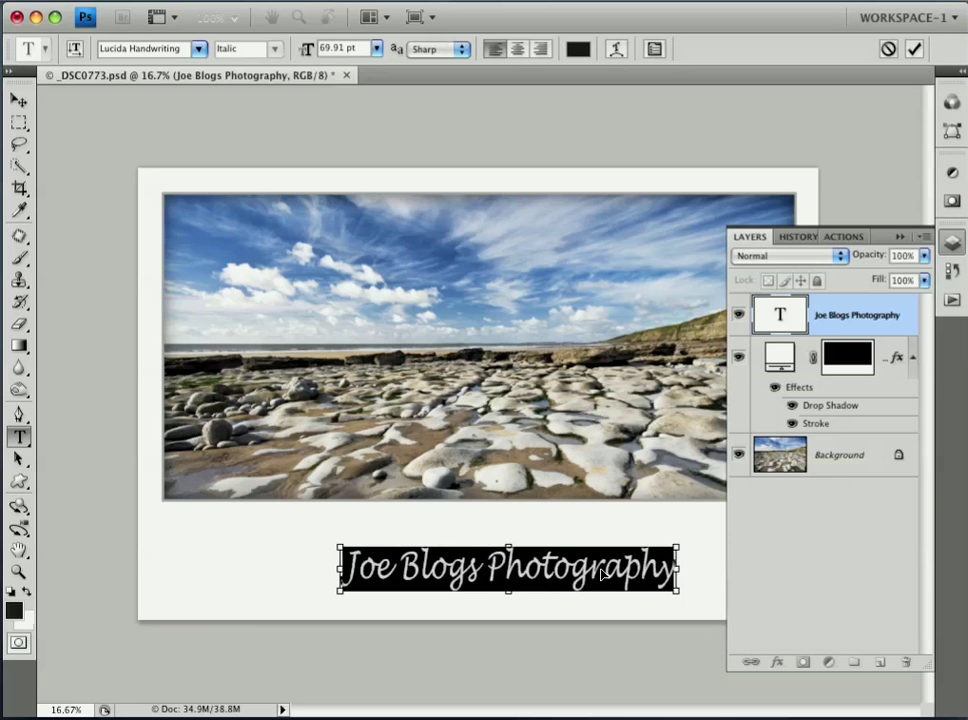
pyautogui.moveTo(592, 571)
pyautogui.mouseDown()
pyautogui.moveTo(619, 553)
pyautogui.moveTo(588, 554)
pyautogui.mouseUp()
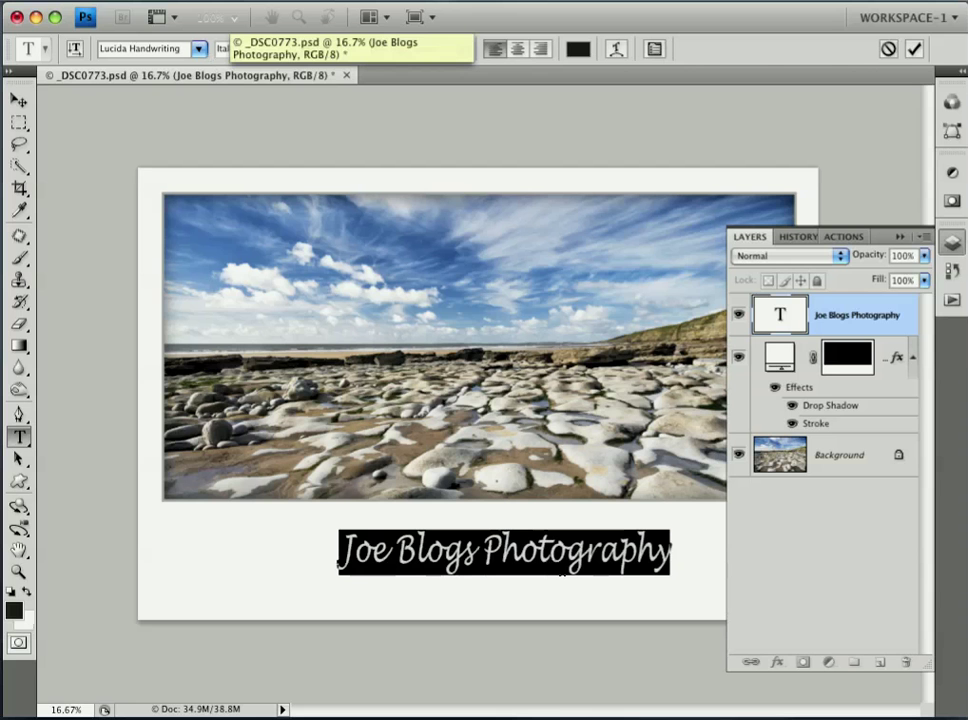
pyautogui.click(783, 318)
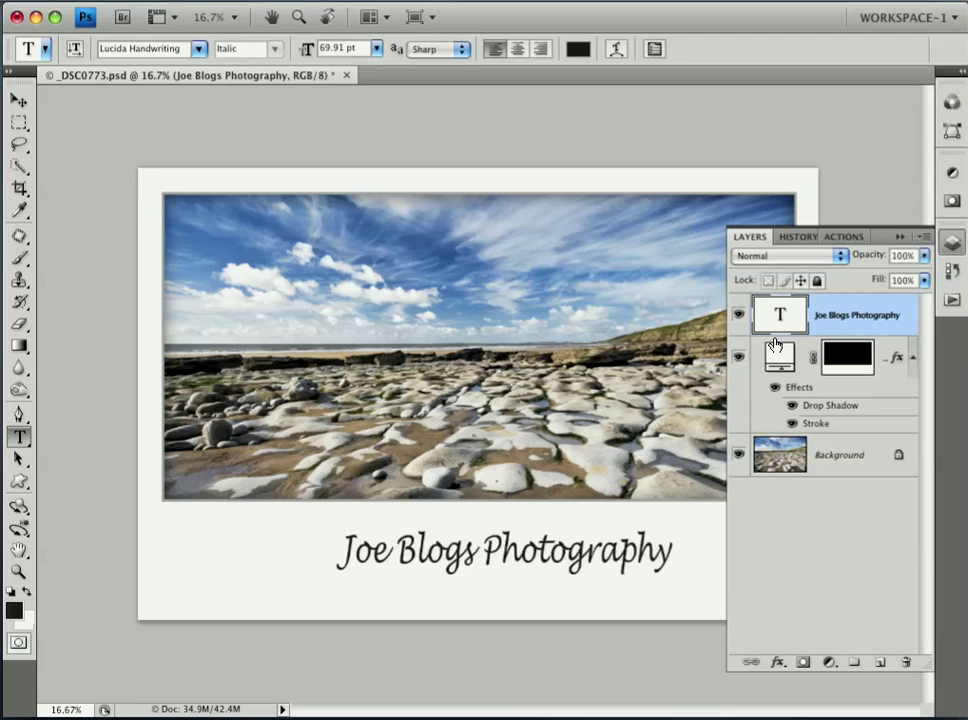
# - Load the mat as a selection, align the caption's horizontal centre to it, and deselect
pyautogui.keyDown('super'); pyautogui.click(775, 347); pyautogui.keyUp('super')
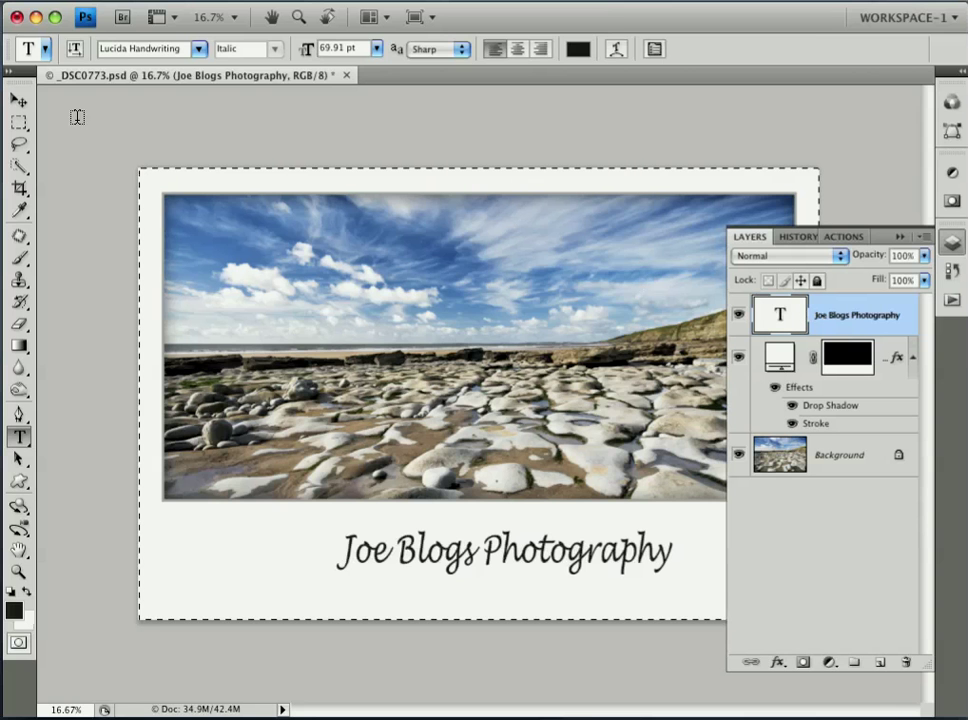
pyautogui.click(19, 100)
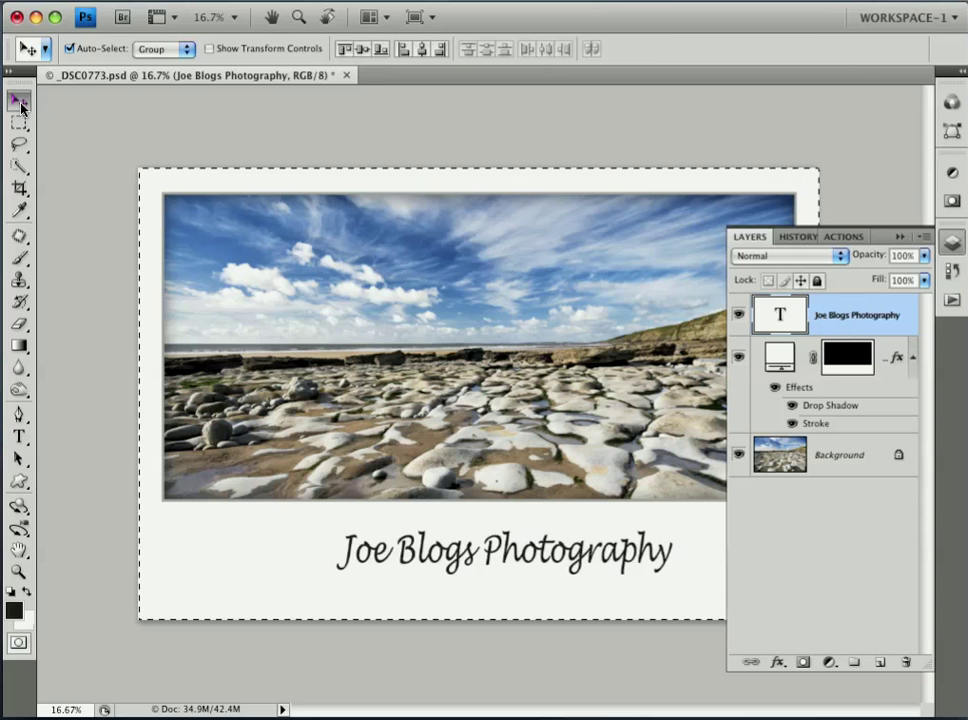
pyautogui.click(423, 52)
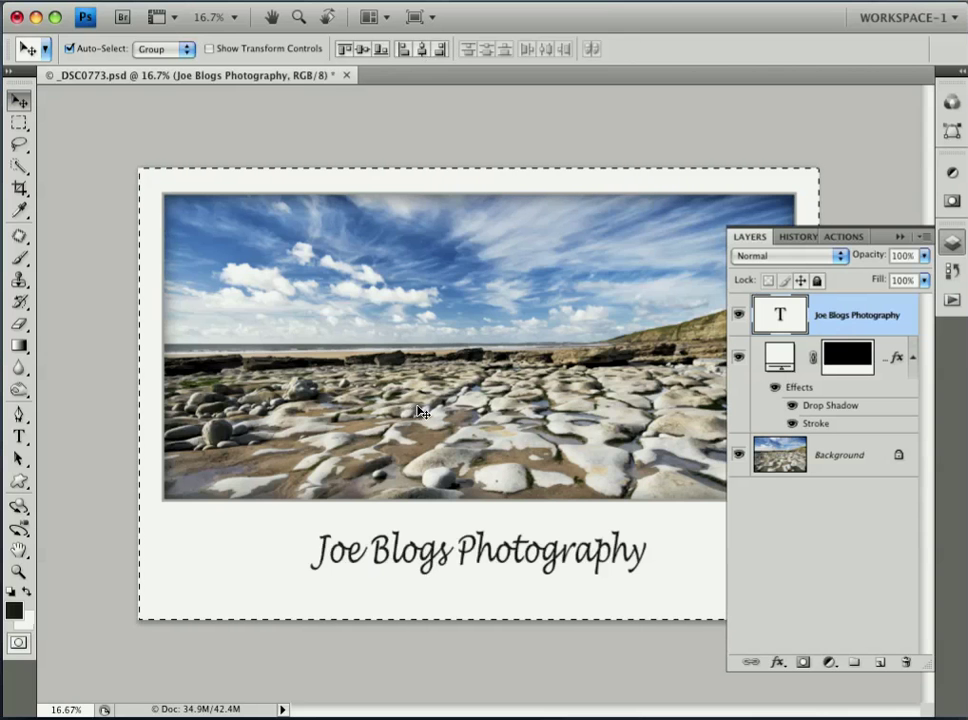
pyautogui.hotkey('ctrl', 'd')
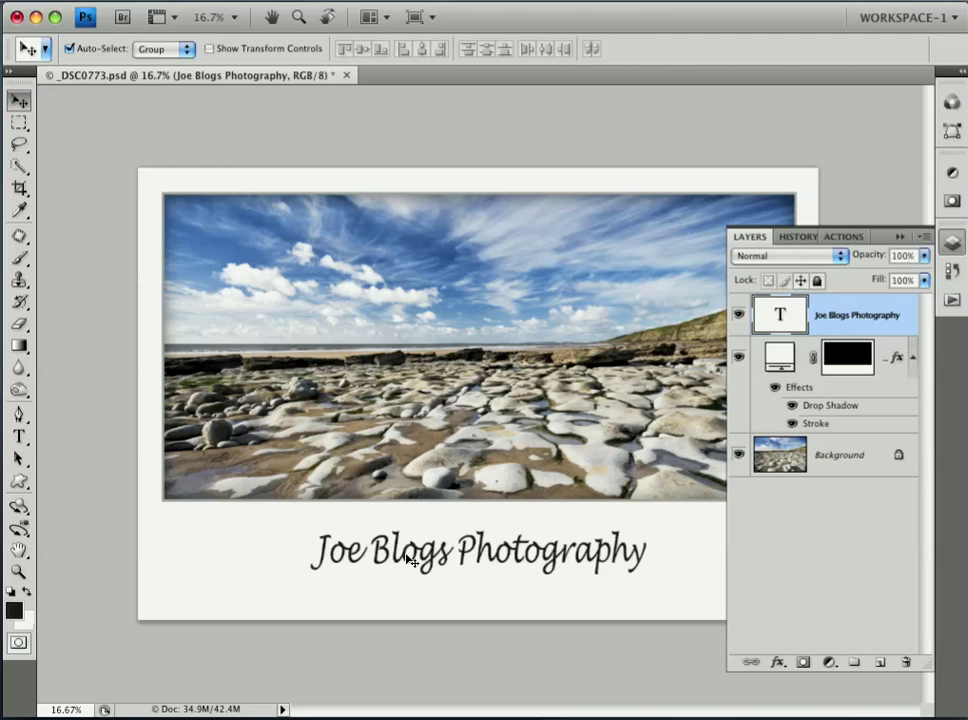
# - Give the caption a 70 px drop shadow with its own angle instead of global light
pyautogui.click(777, 662)
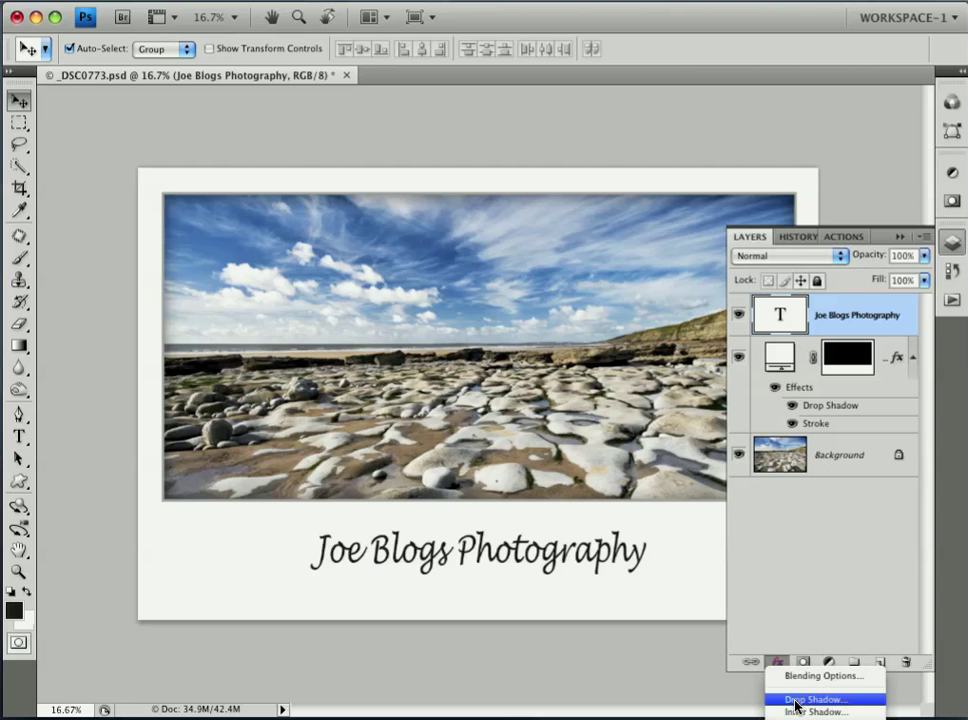
pyautogui.click(795, 700)
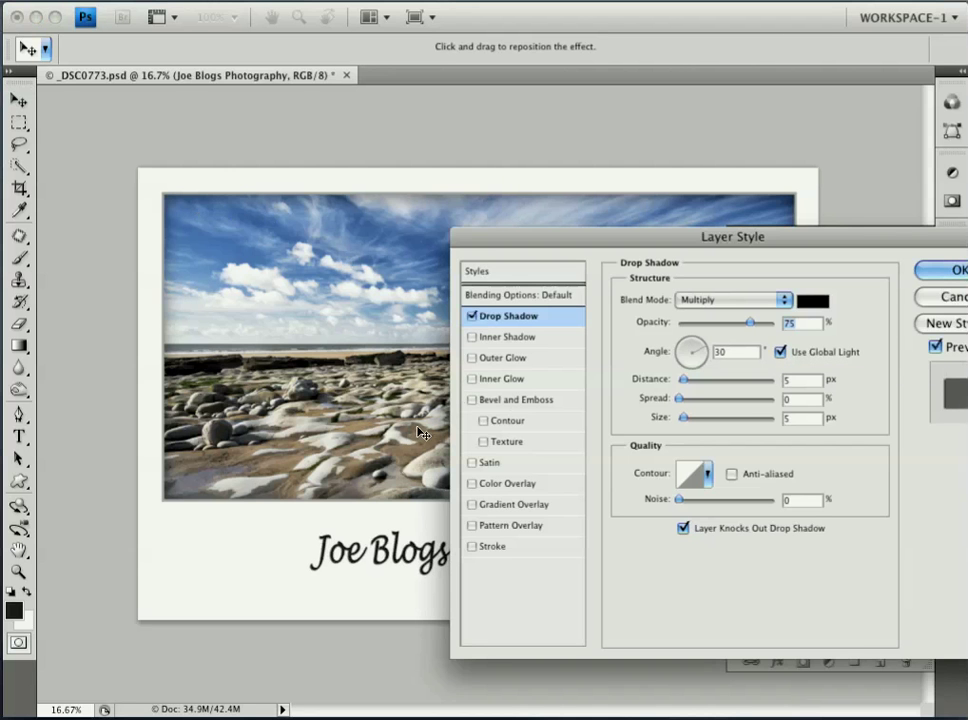
pyautogui.click(781, 352)
pyautogui.moveTo(684, 418); pyautogui.dragTo(711, 421)
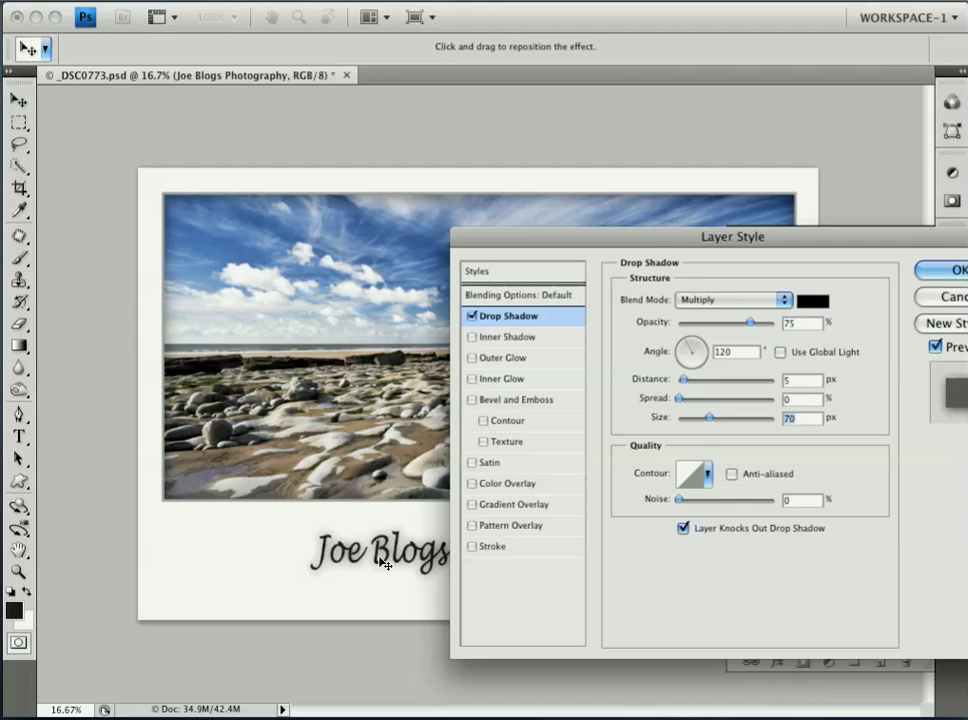
pyautogui.moveTo(652, 245); pyautogui.dragTo(806, 249)
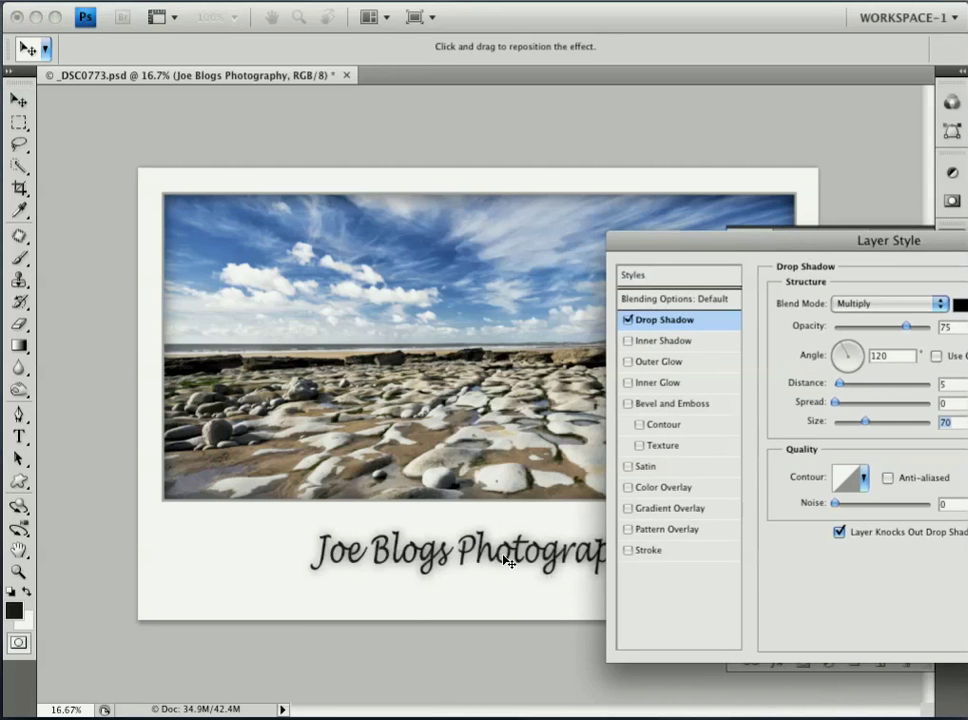
pyautogui.press('Return')
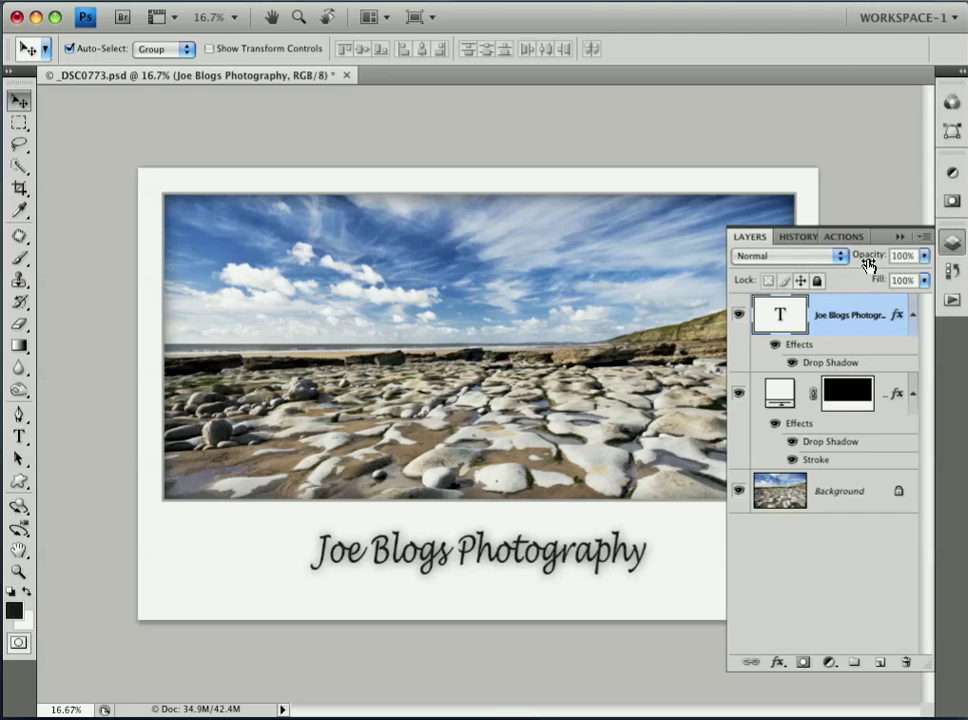
# - Set the caption layer to 0% fill and 90% opacity
pyautogui.moveTo(870, 262); pyautogui.dragTo(911, 266)
pyautogui.moveTo(877, 284); pyautogui.dragTo(729, 285)
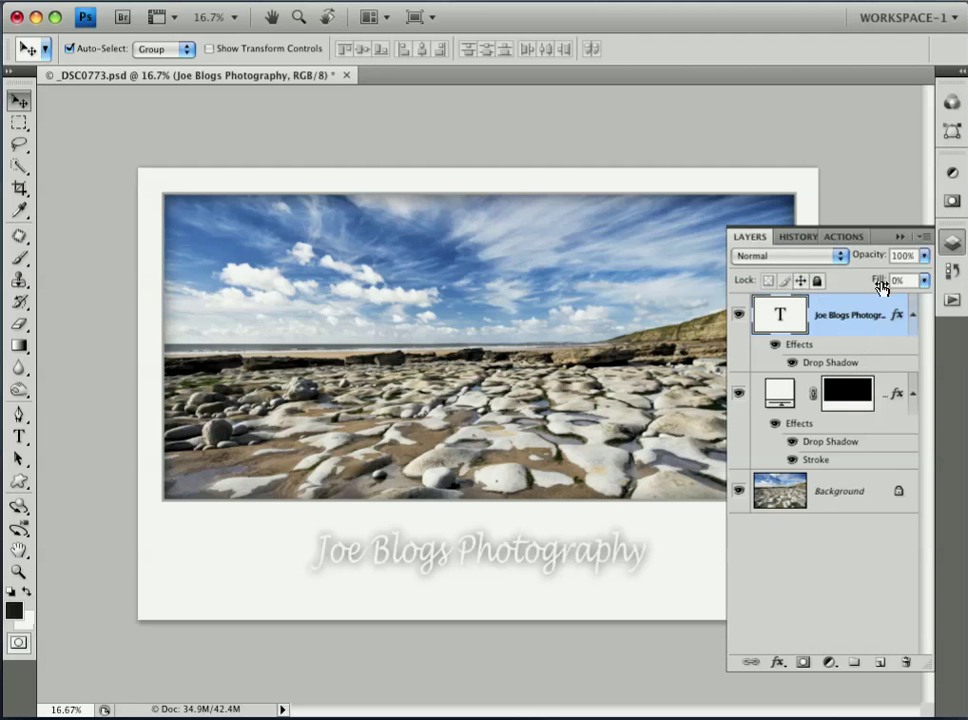
pyautogui.moveTo(885, 262); pyautogui.dragTo(871, 257)
# - Convert the locked Background photo into an editable Layer 0
pyautogui.click(836, 497)
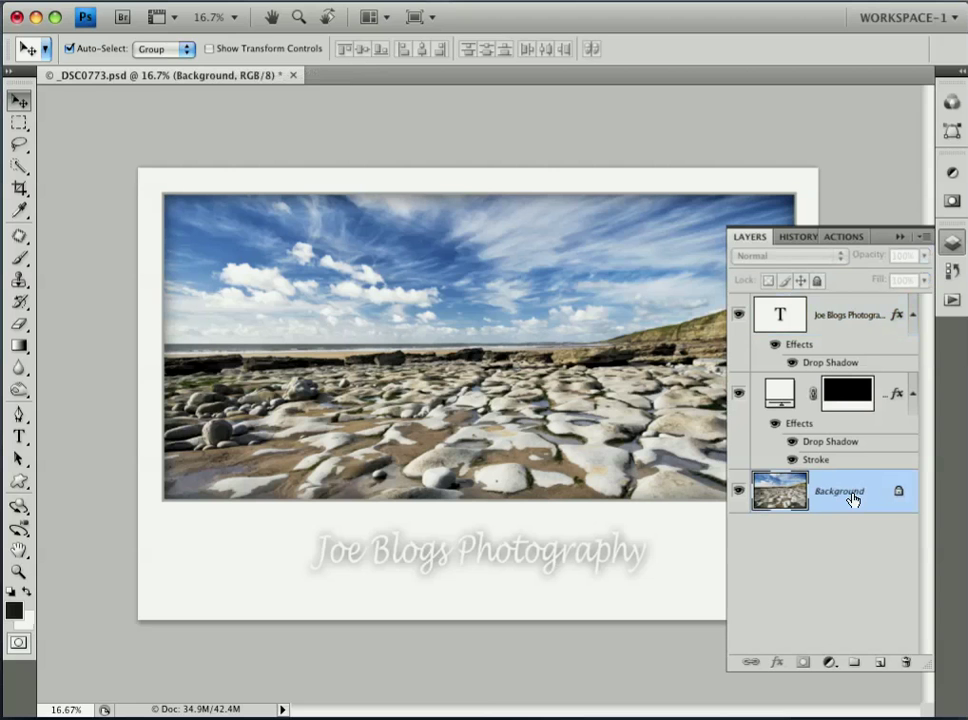
pyautogui.doubleClick(838, 493)
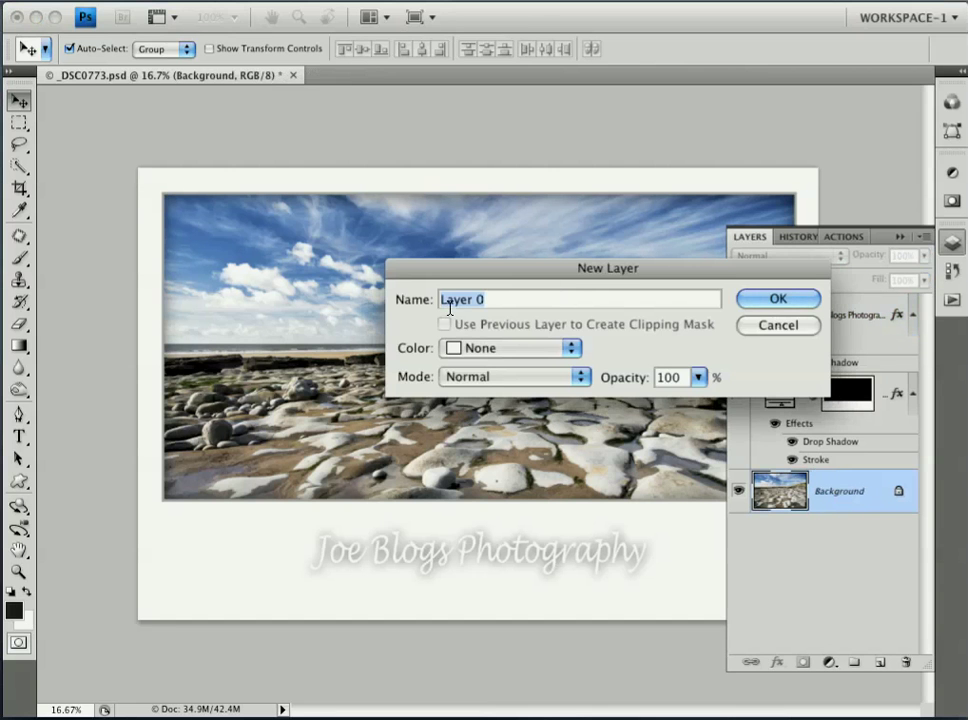
pyautogui.click(771, 302)
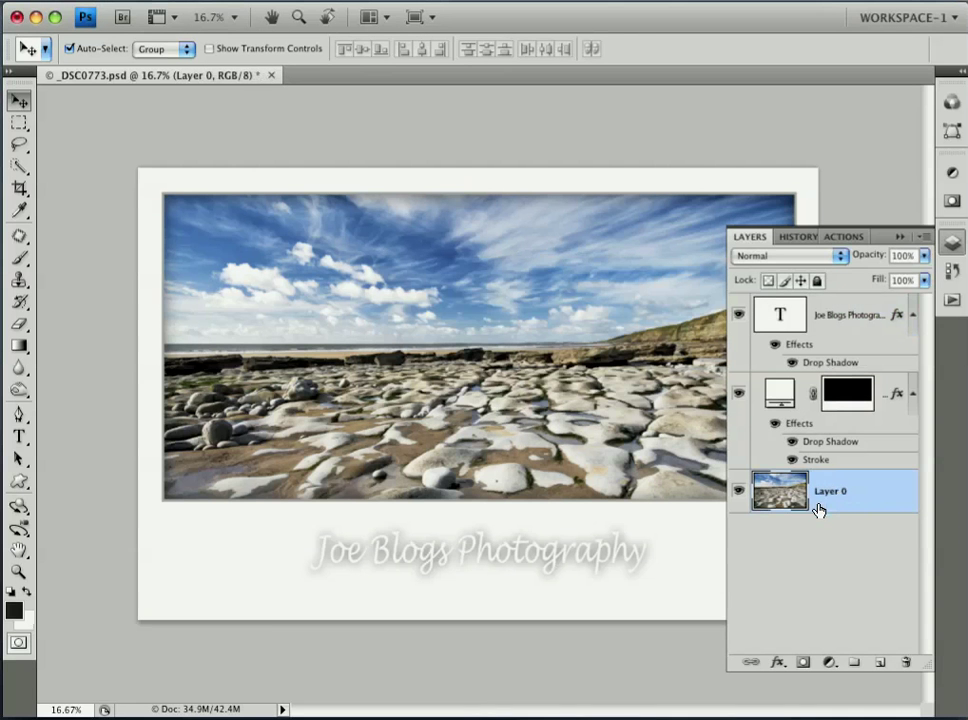
# - Add a white-filled Layer 1 beneath the photo and nudge the photo up-left
pyautogui.keyDown('super'); pyautogui.click(881, 663); pyautogui.keyUp('super')
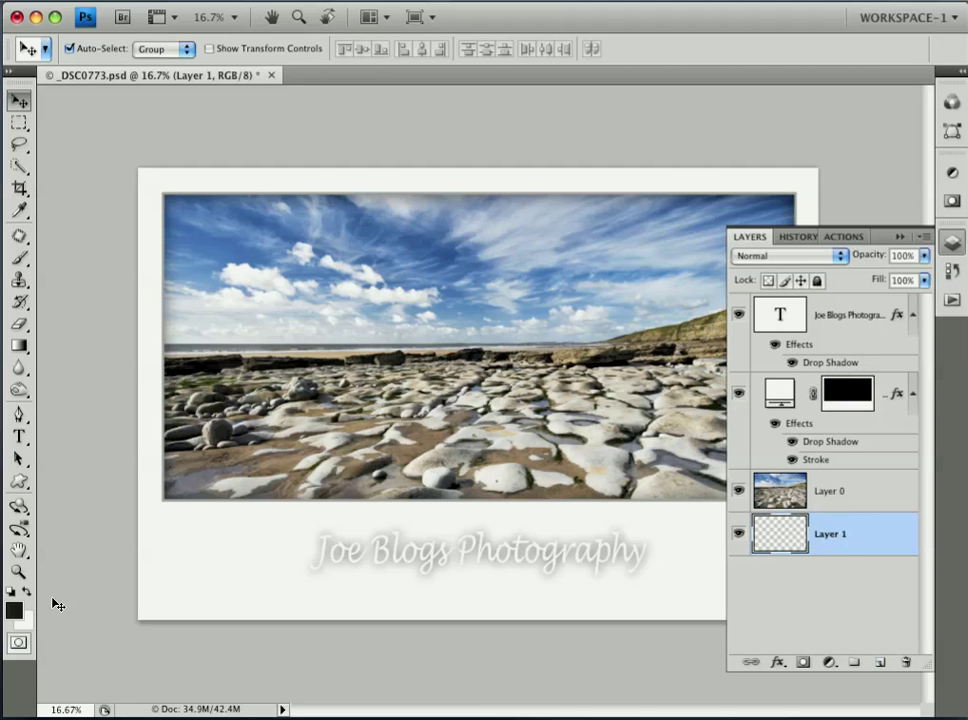
pyautogui.hotkey('ctrl', 'BackSpace')
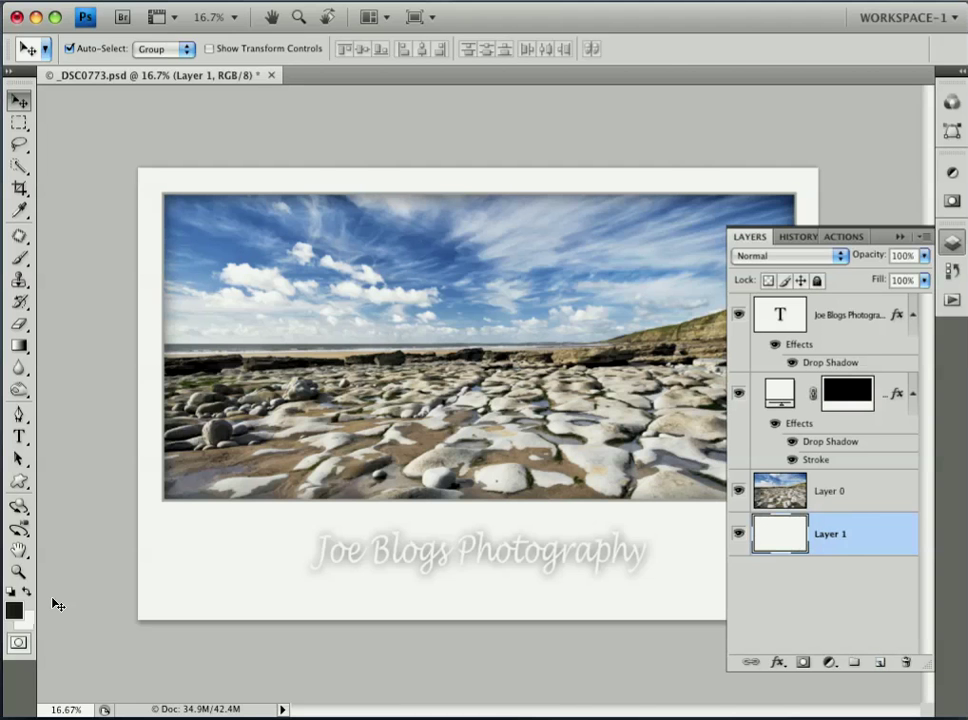
pyautogui.click(767, 500)
pyautogui.moveTo(577, 445); pyautogui.dragTo(519, 400)
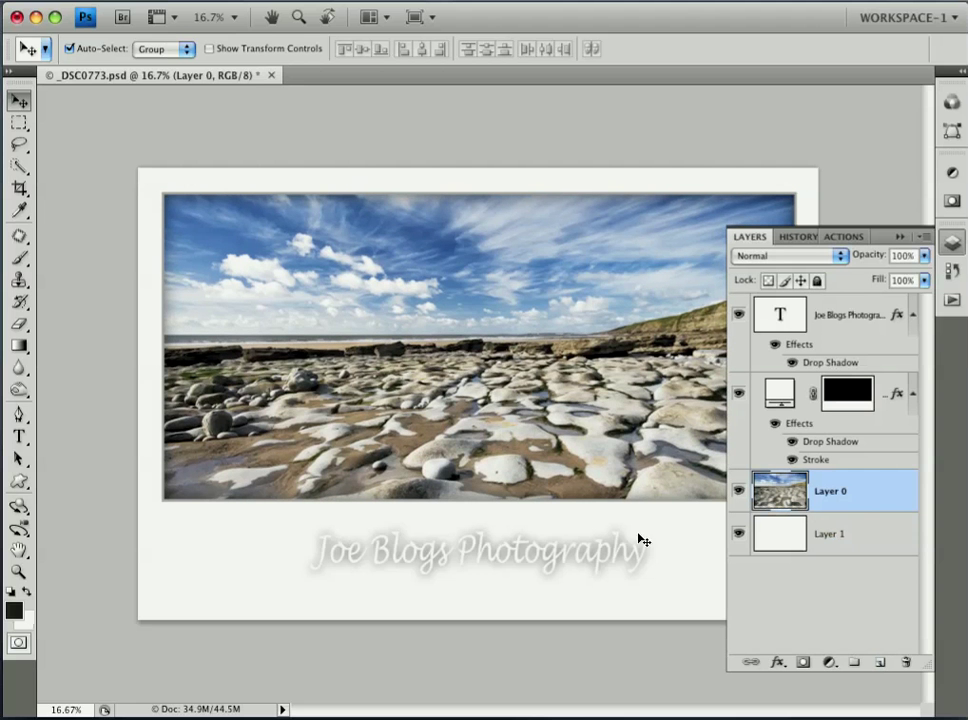
# - Convert Layer 0 to a smart object and replace its contents with _DSC0813.psd
pyautogui.rightClick(872, 494)
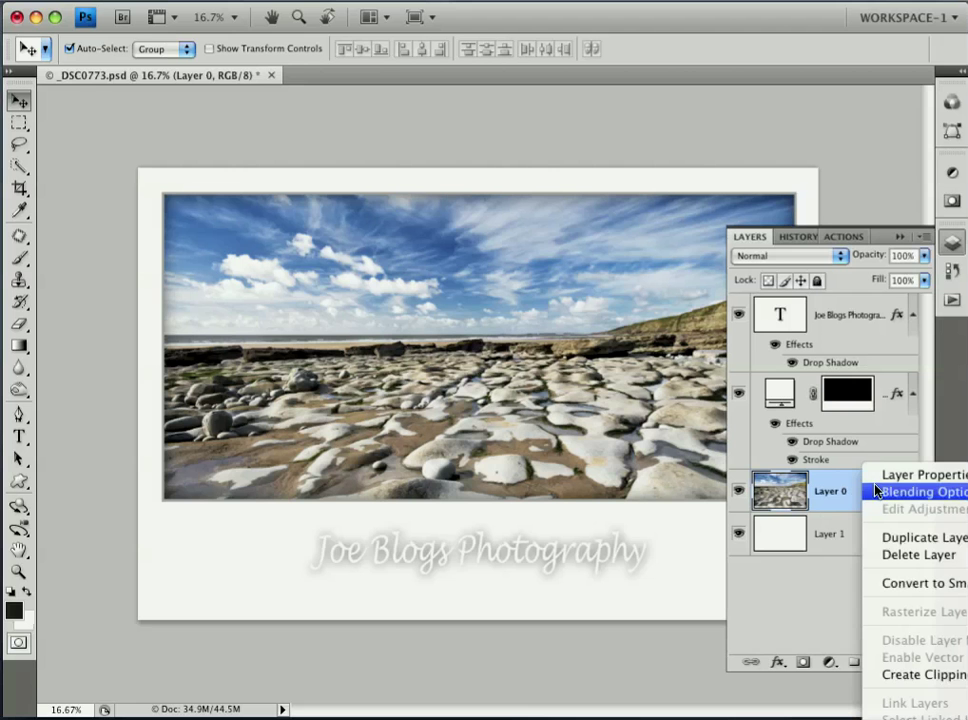
pyautogui.click(905, 585)
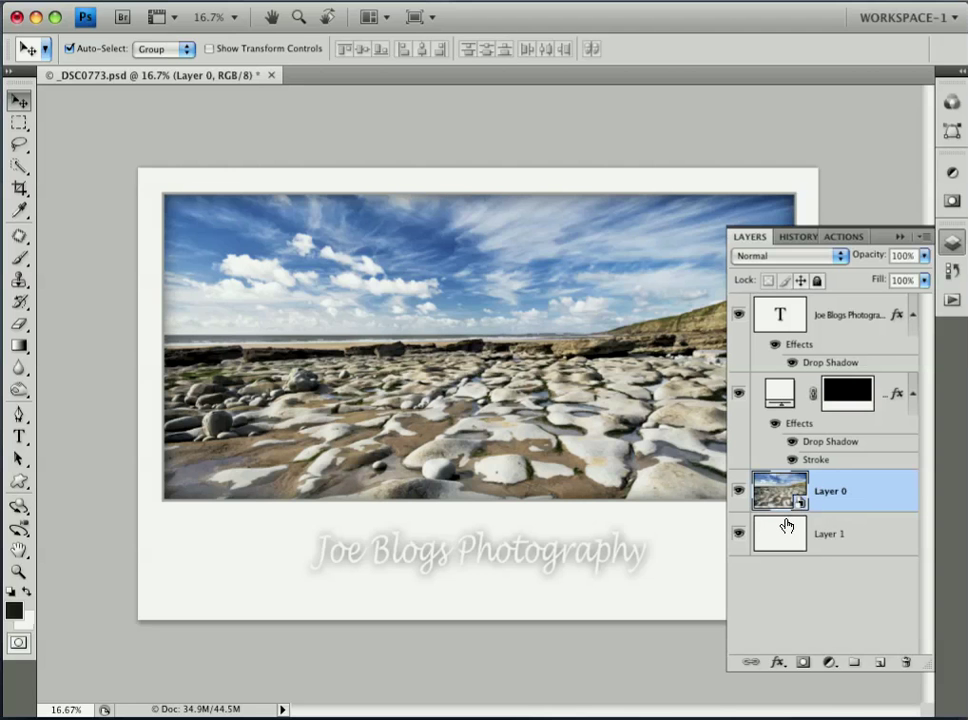
pyautogui.rightClick(866, 495)
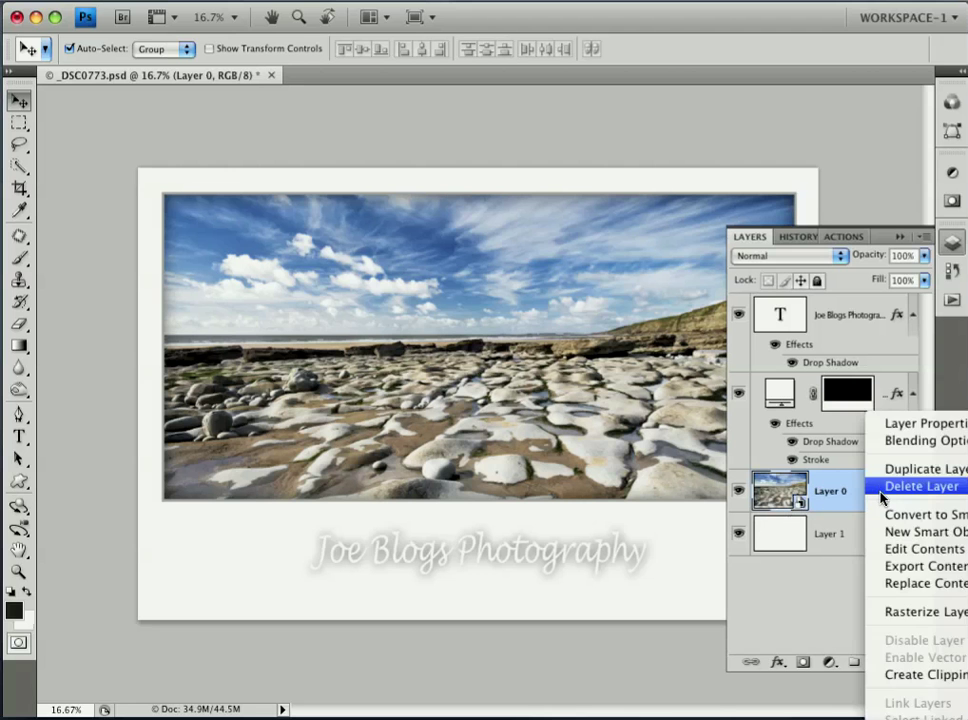
pyautogui.click(912, 584)
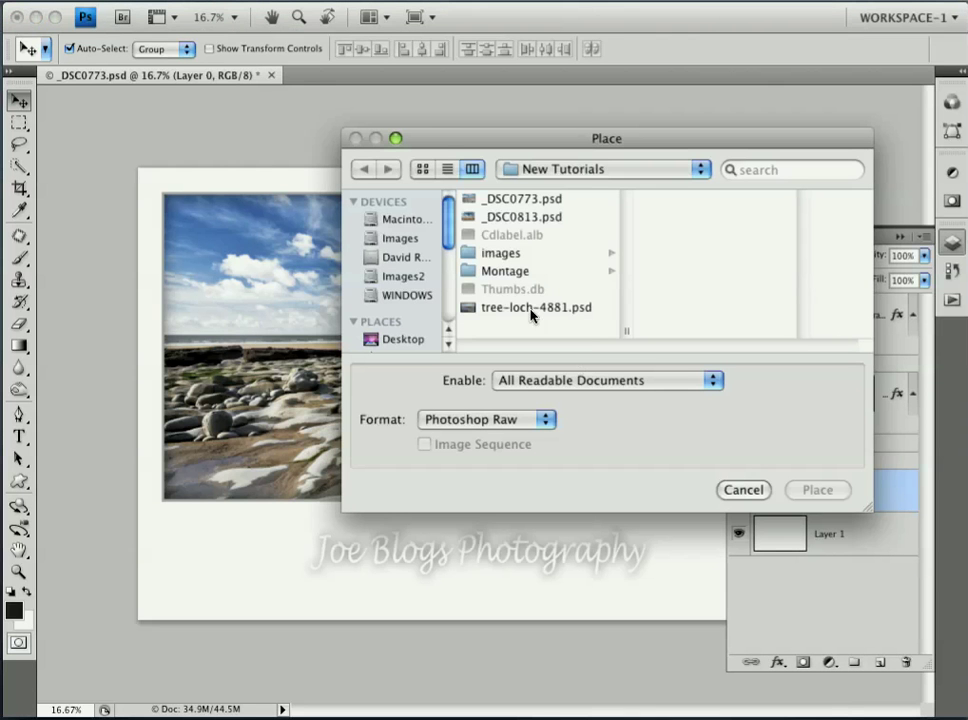
pyautogui.click(510, 203)
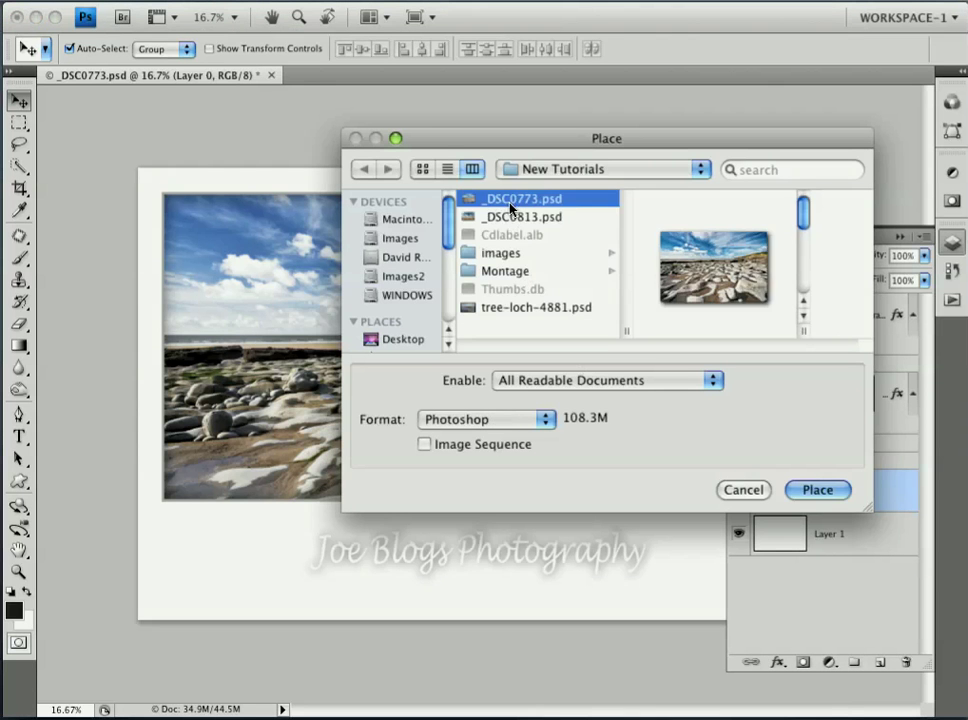
pyautogui.click(513, 219)
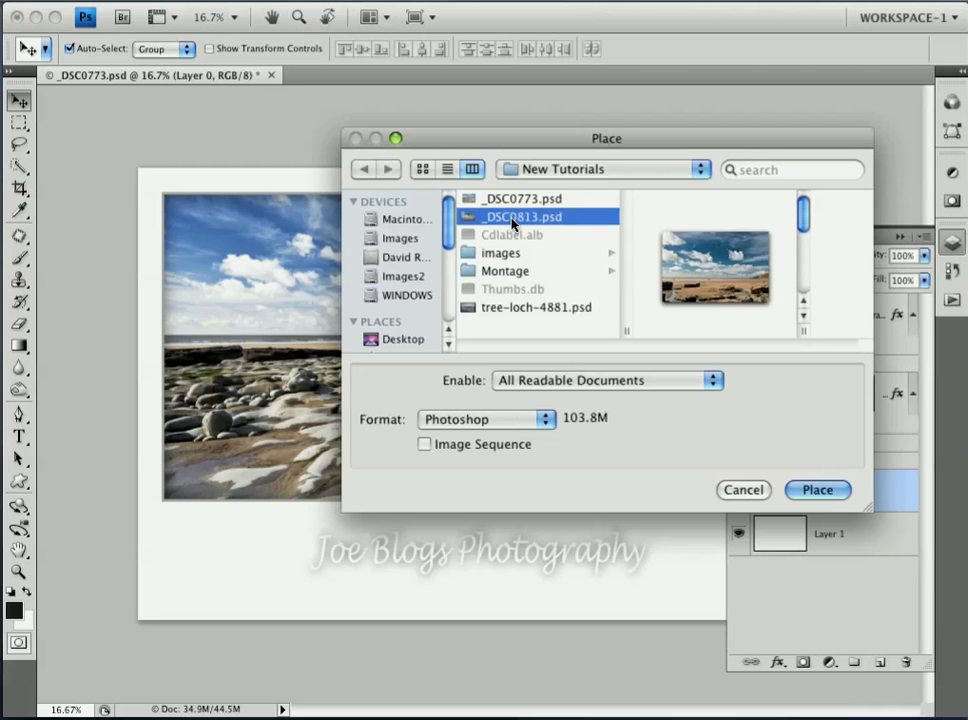
pyautogui.click(808, 490)
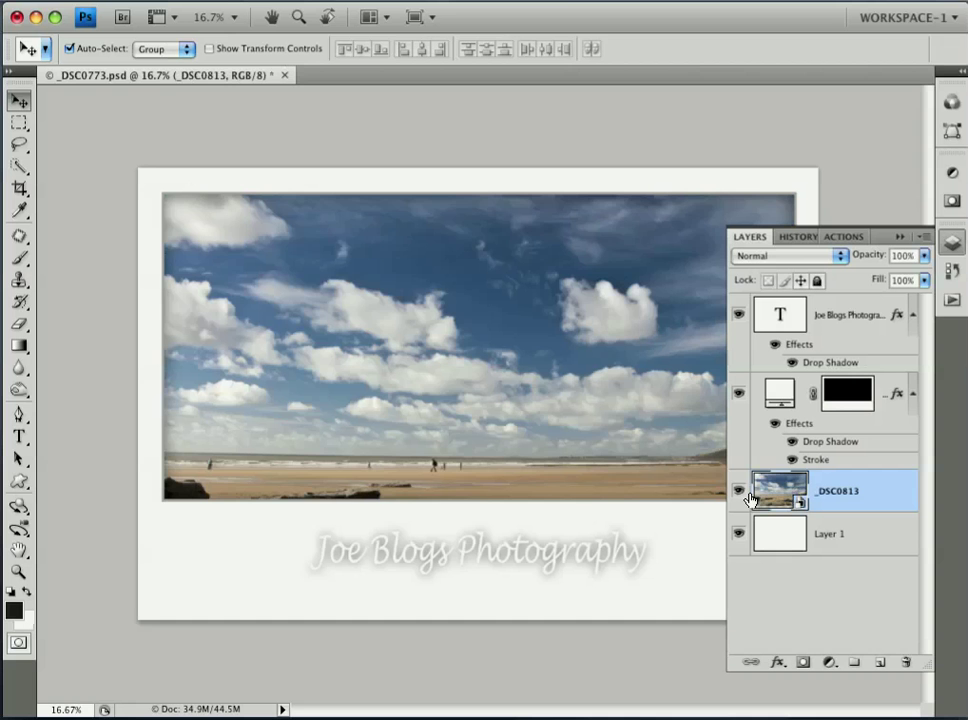
# - Scale the _DSC0813 beach photo to 95.7% and shift it so the shoreline rocks show
pyautogui.moveTo(518, 420)
pyautogui.mouseDown()
pyautogui.moveTo(508, 374)
pyautogui.moveTo(514, 398)
pyautogui.moveTo(501, 400)
pyautogui.moveTo(510, 402)
pyautogui.mouseUp()
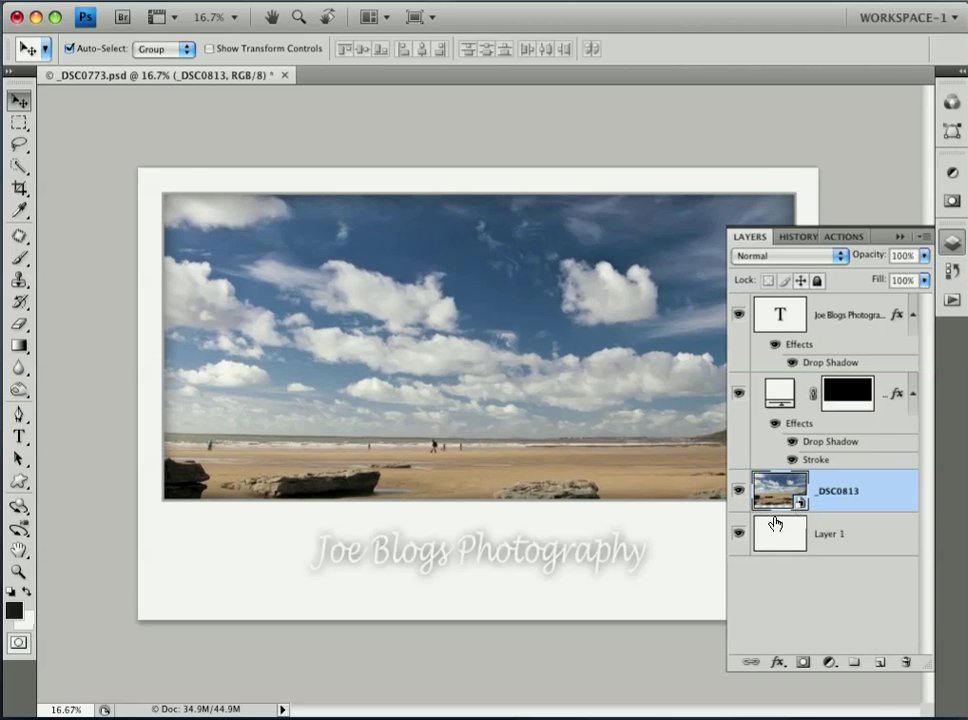
pyautogui.press('super+t')
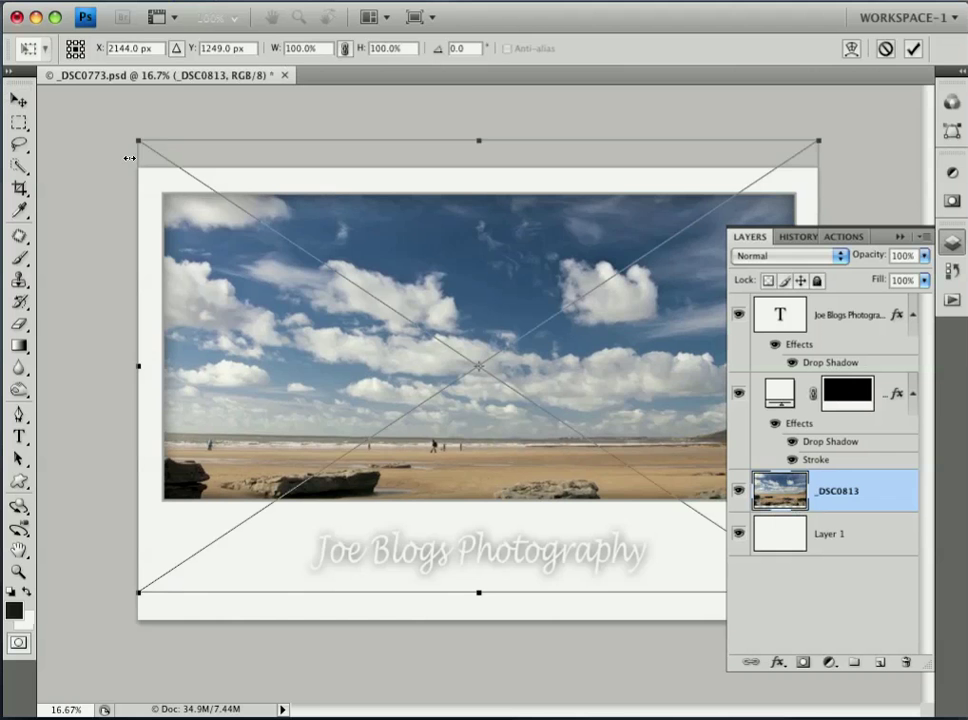
pyautogui.moveTo(147, 151); pyautogui.dragTo(160, 171)
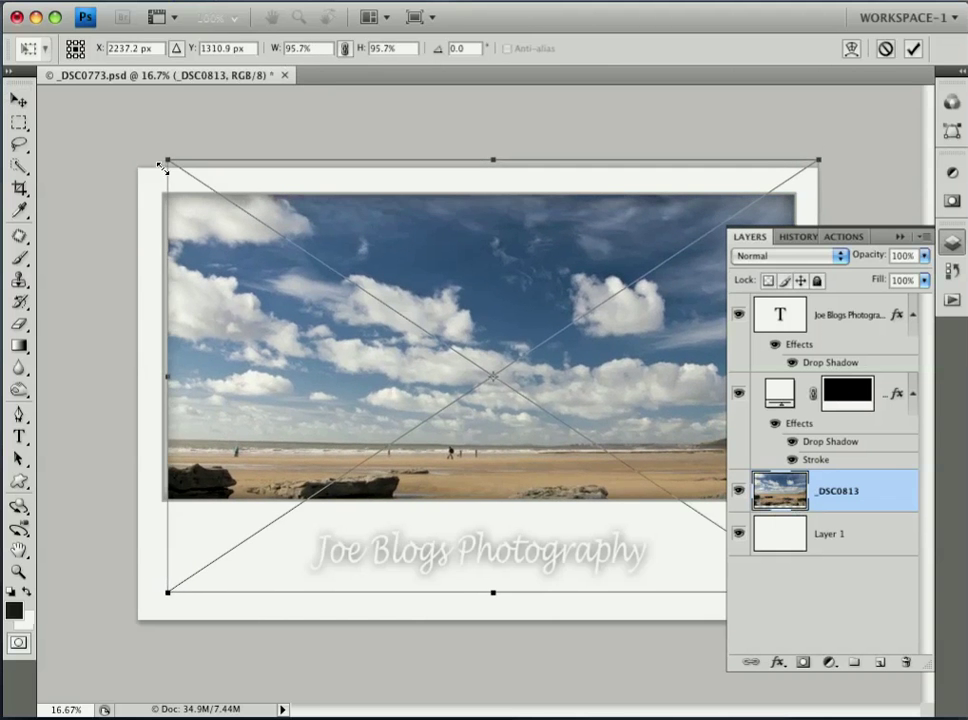
pyautogui.moveTo(562, 416); pyautogui.dragTo(548, 405)
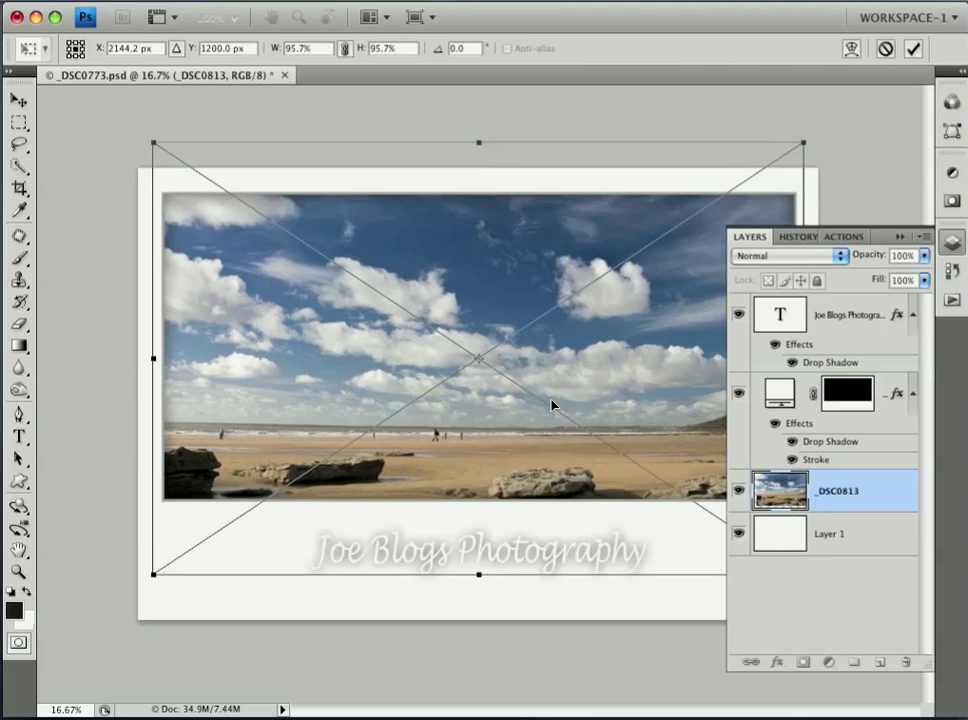
pyautogui.press('Return')
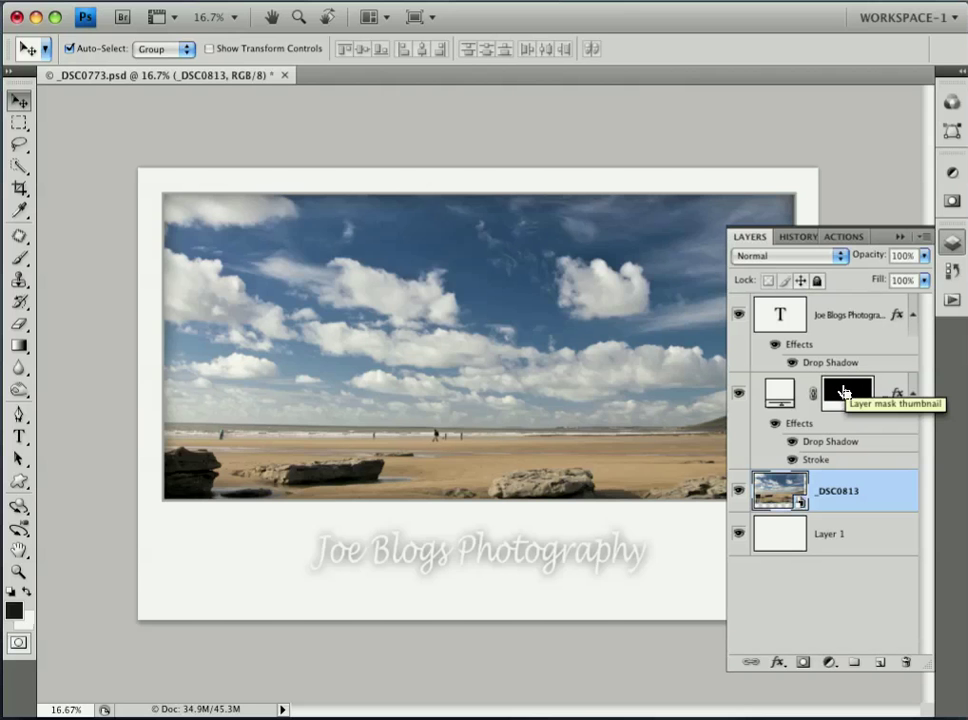
# - Select the mat's photo opening from its mask and stretch the selection down to 105.2% height
pyautogui.keyDown('super'); pyautogui.click(843, 392); pyautogui.keyUp('super')
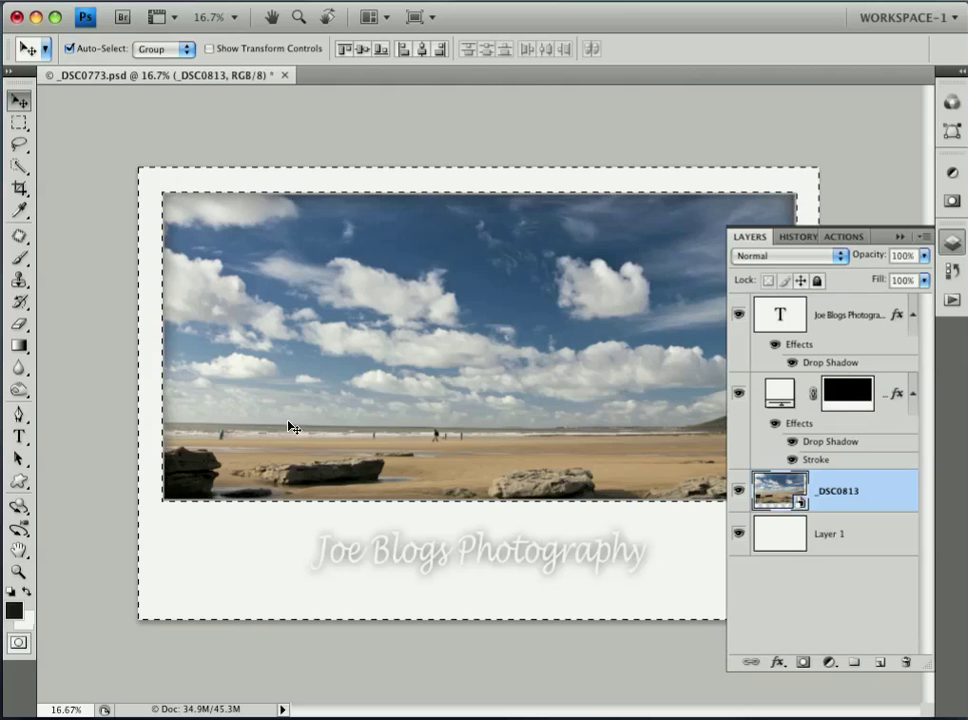
pyautogui.click(350, 1)
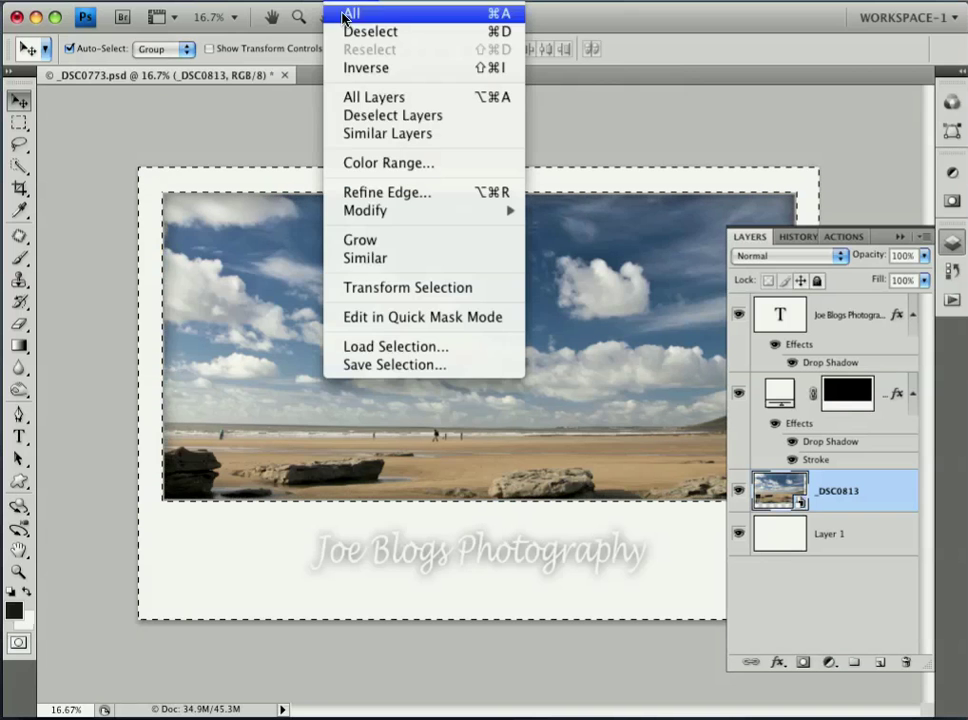
pyautogui.click(367, 68)
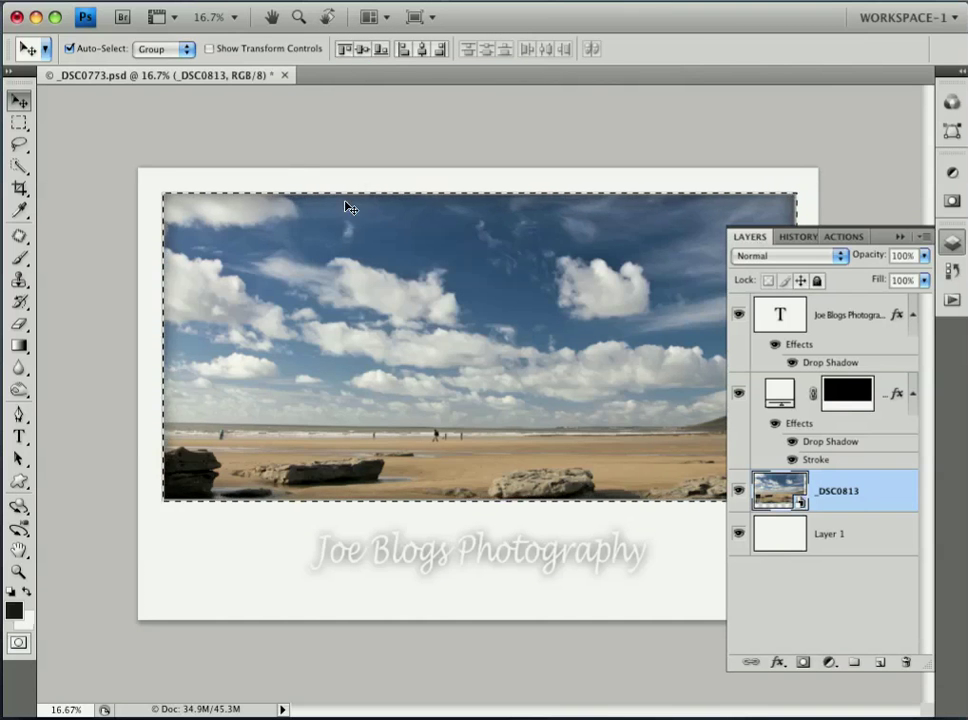
pyautogui.click(350, 2)
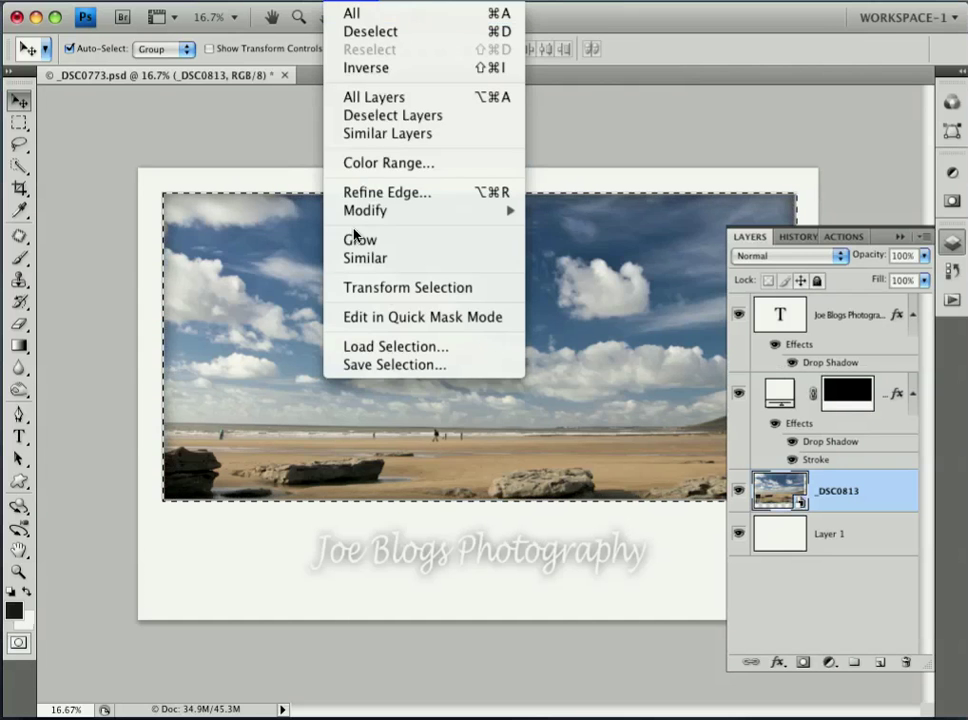
pyautogui.click(395, 287)
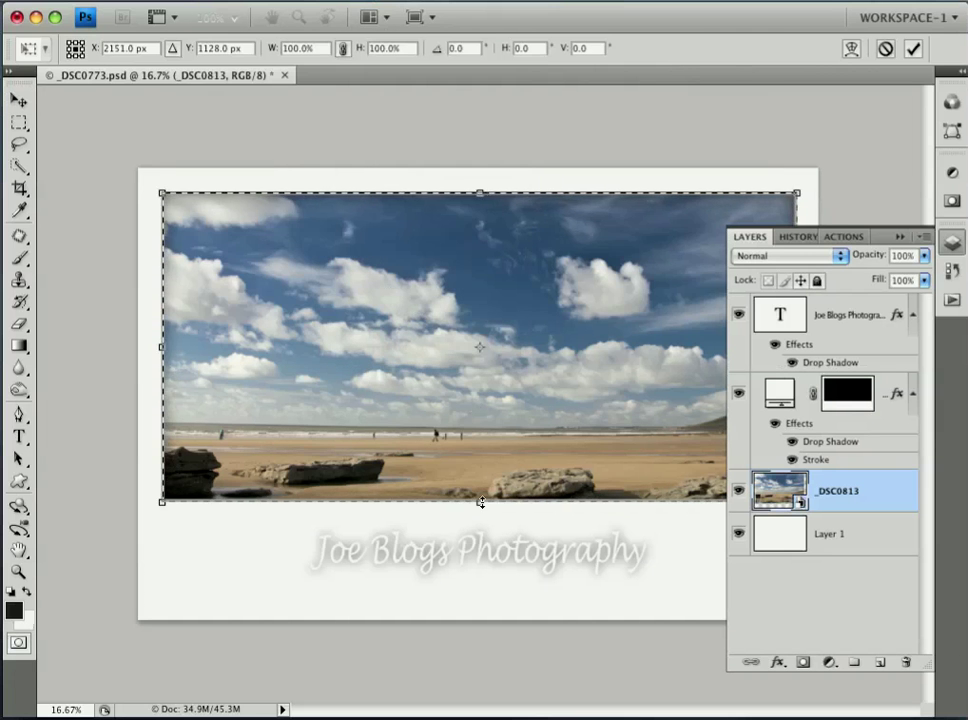
pyautogui.moveTo(481, 503); pyautogui.dragTo(479, 516)
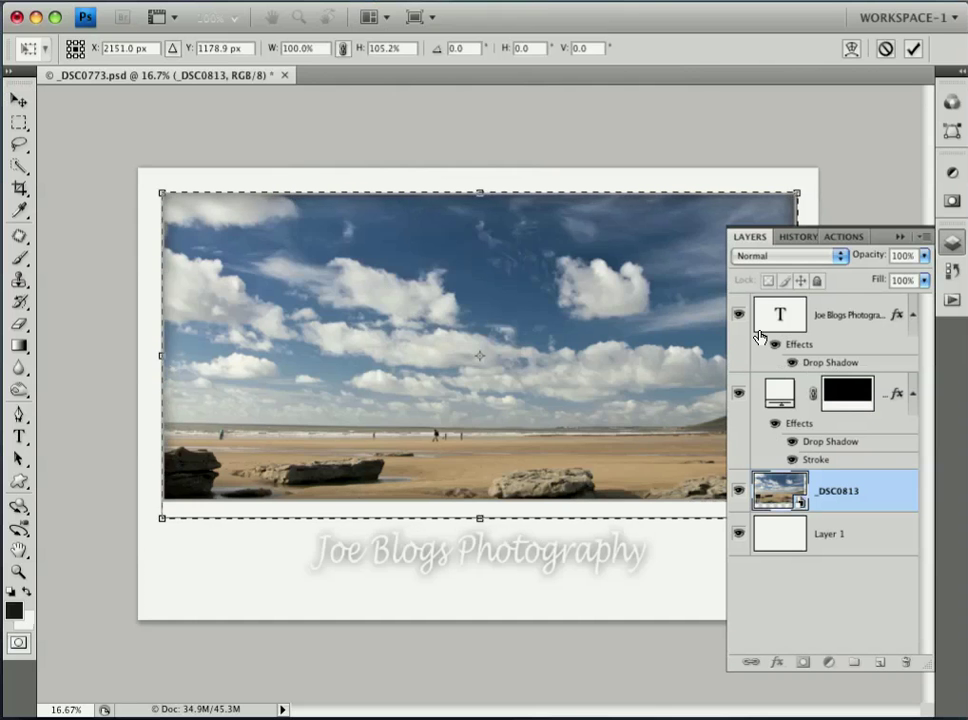
pyautogui.press('Return')
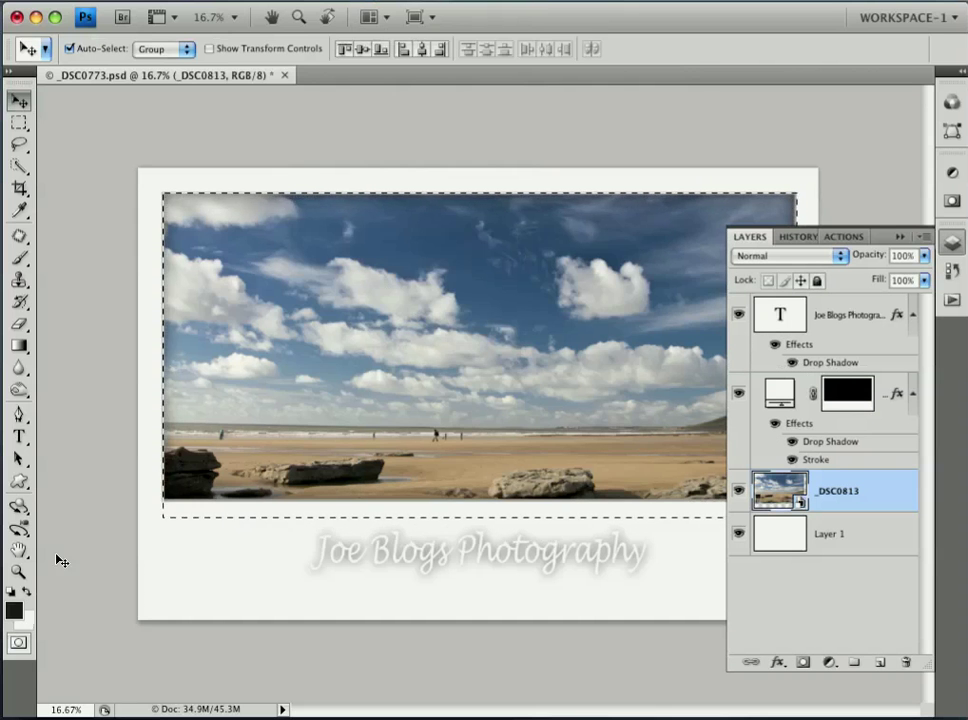
# - Brush-paint the Color Fill 1 mask inside the selection to open the mat lower, then deselect
pyautogui.click(22, 259)
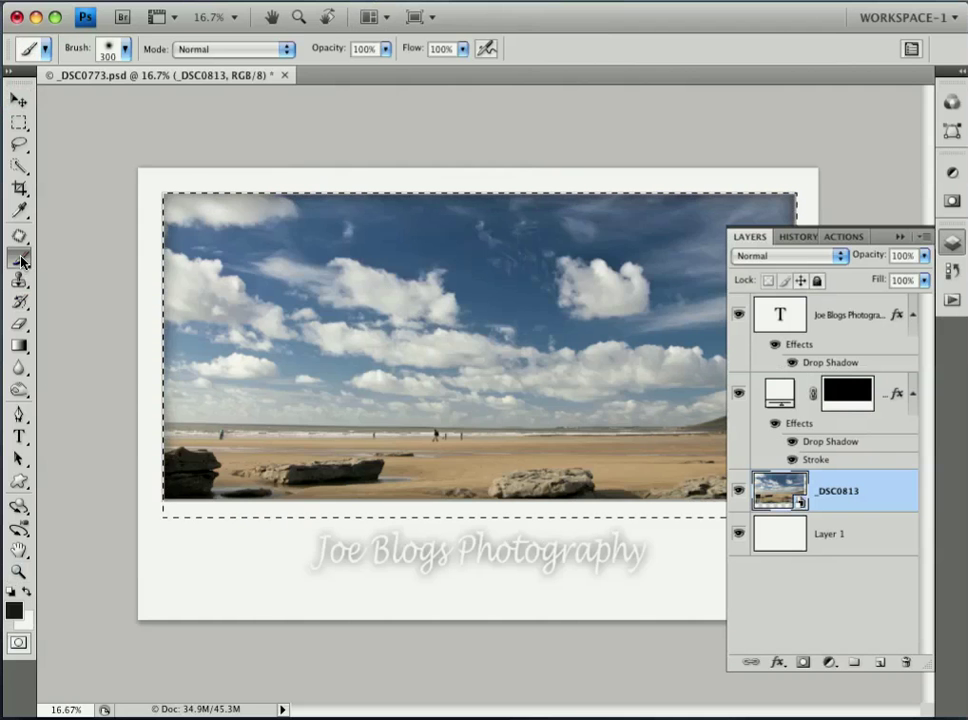
pyautogui.click(840, 392)
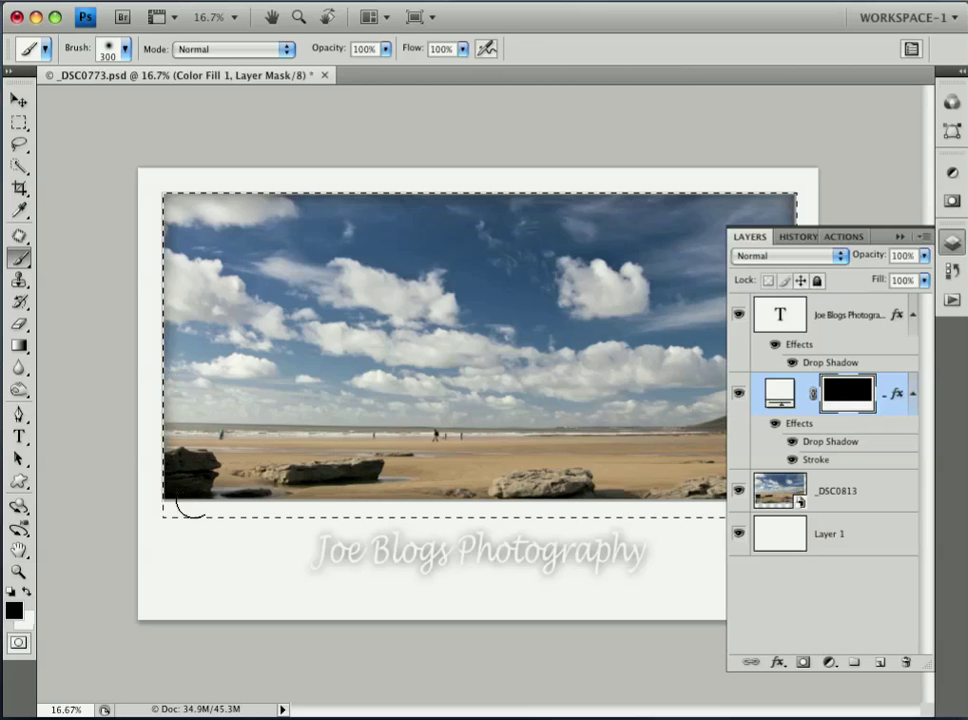
pyautogui.click(901, 237)
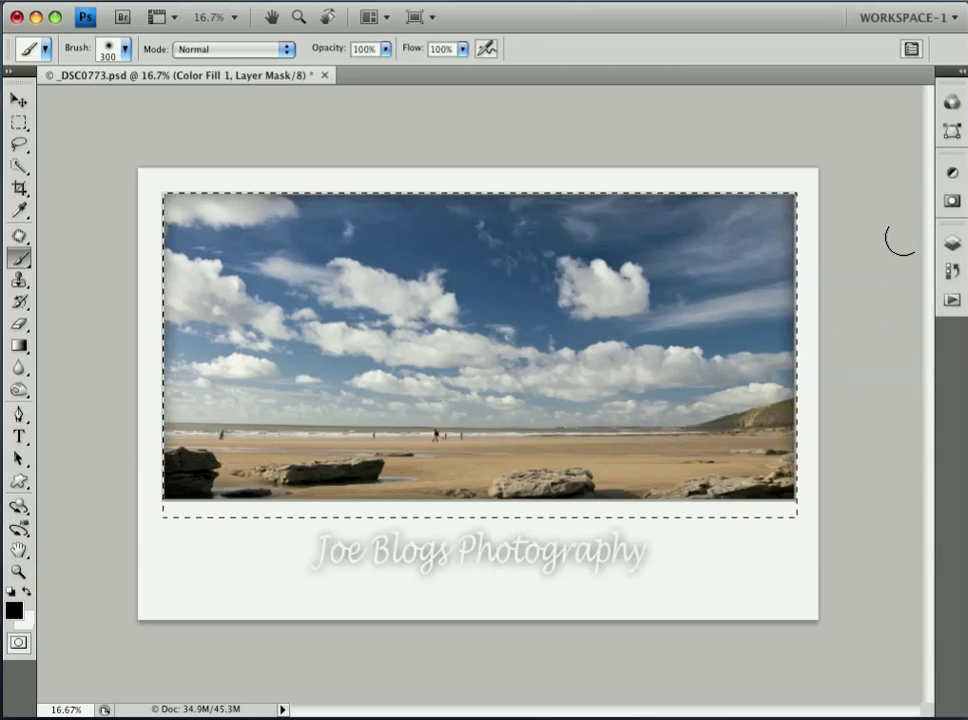
pyautogui.moveTo(204, 500)
pyautogui.mouseDown()
pyautogui.moveTo(316, 490)
pyautogui.moveTo(232, 523)
pyautogui.moveTo(366, 495)
pyautogui.moveTo(324, 510)
pyautogui.moveTo(403, 498)
pyautogui.moveTo(436, 505)
pyautogui.moveTo(548, 478)
pyautogui.moveTo(503, 510)
pyautogui.moveTo(637, 488)
pyautogui.moveTo(577, 515)
pyautogui.moveTo(700, 497)
pyautogui.moveTo(791, 518)
pyautogui.mouseUp()
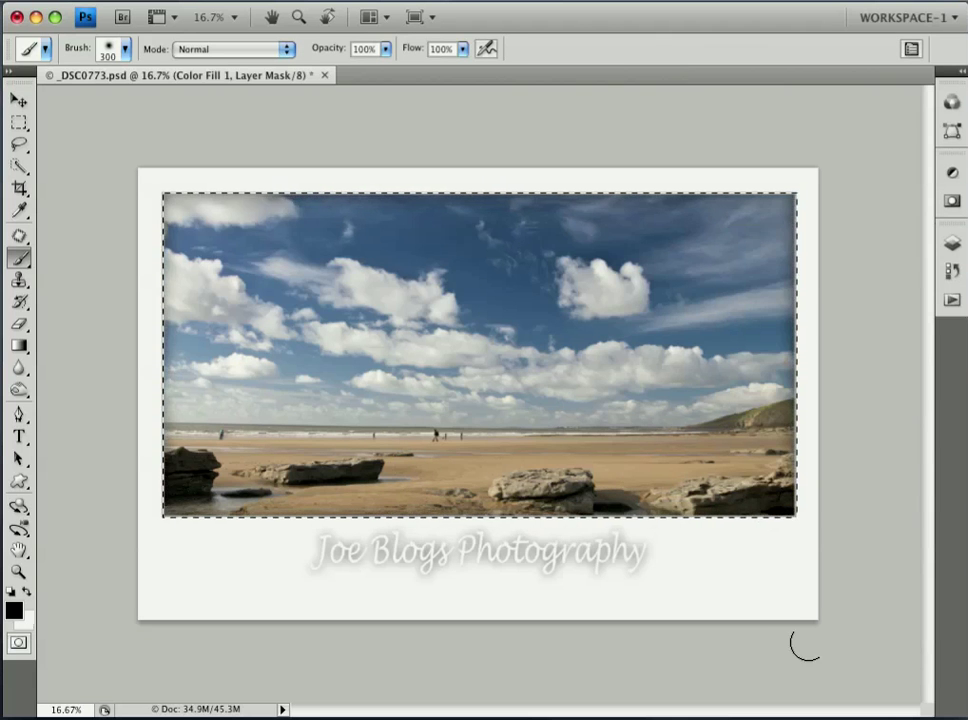
pyautogui.press('super+d')
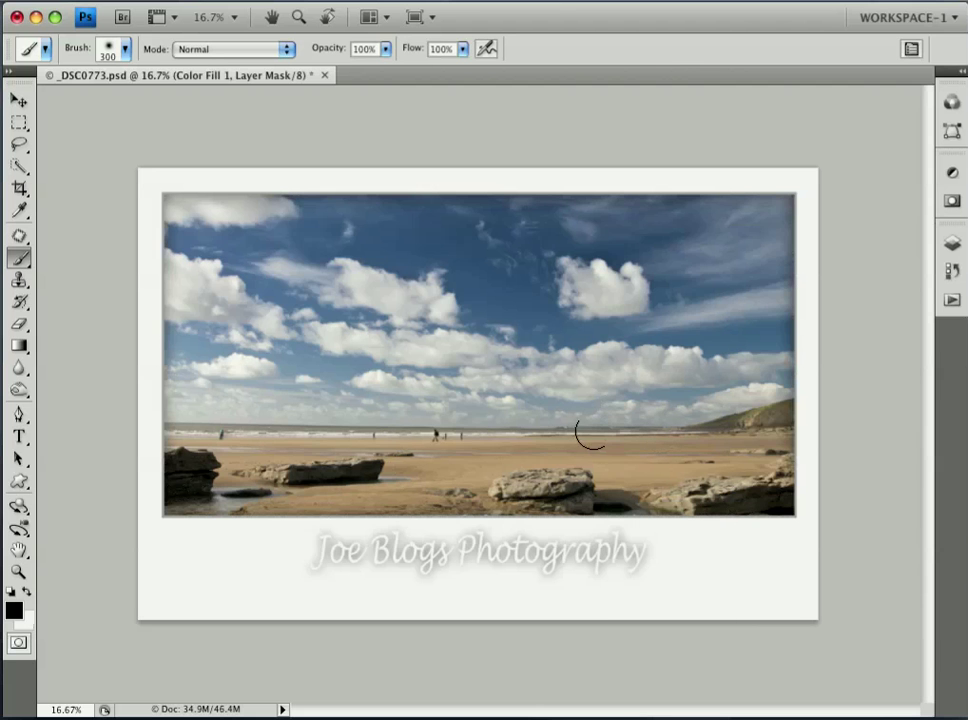
# - Toggle the beach photo's visibility to check the enlarged opening, then select the caption layer
pyautogui.click(955, 244)
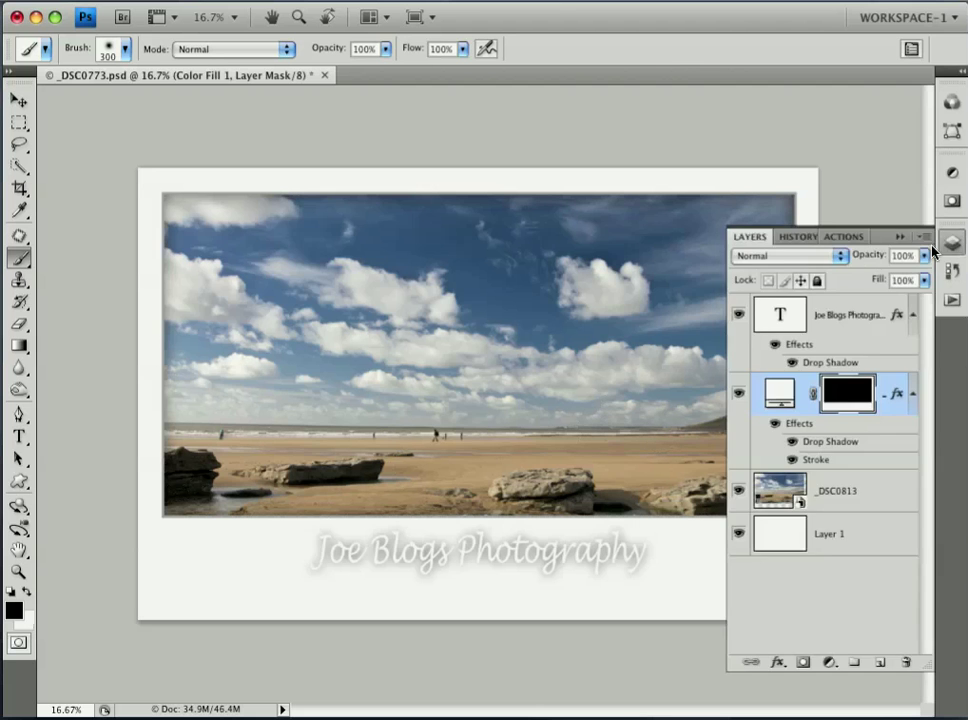
pyautogui.click(740, 492)
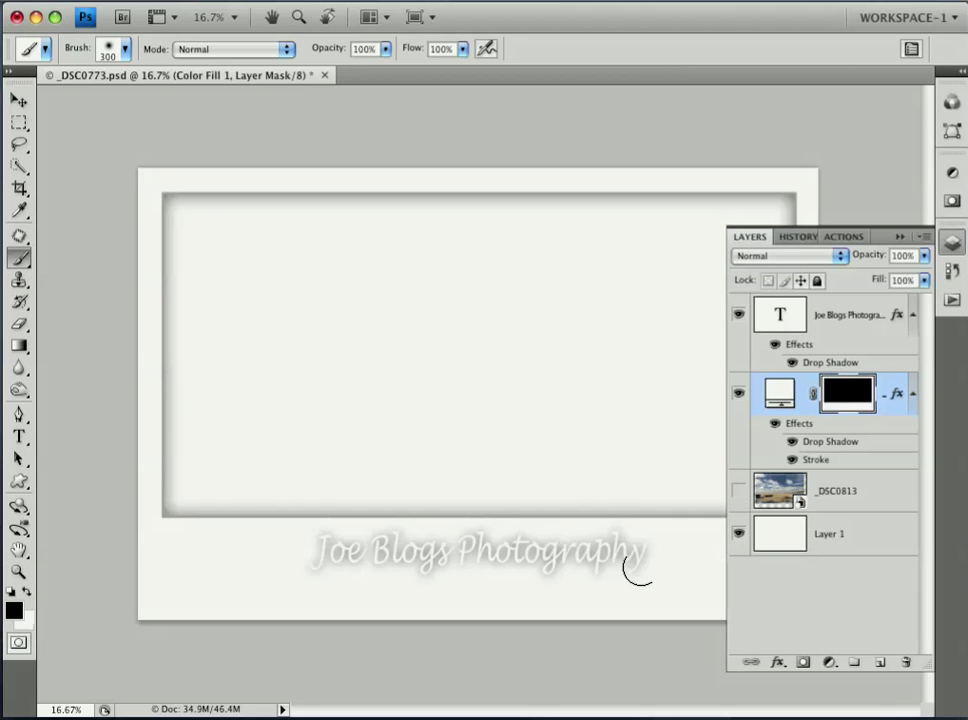
pyautogui.click(740, 493)
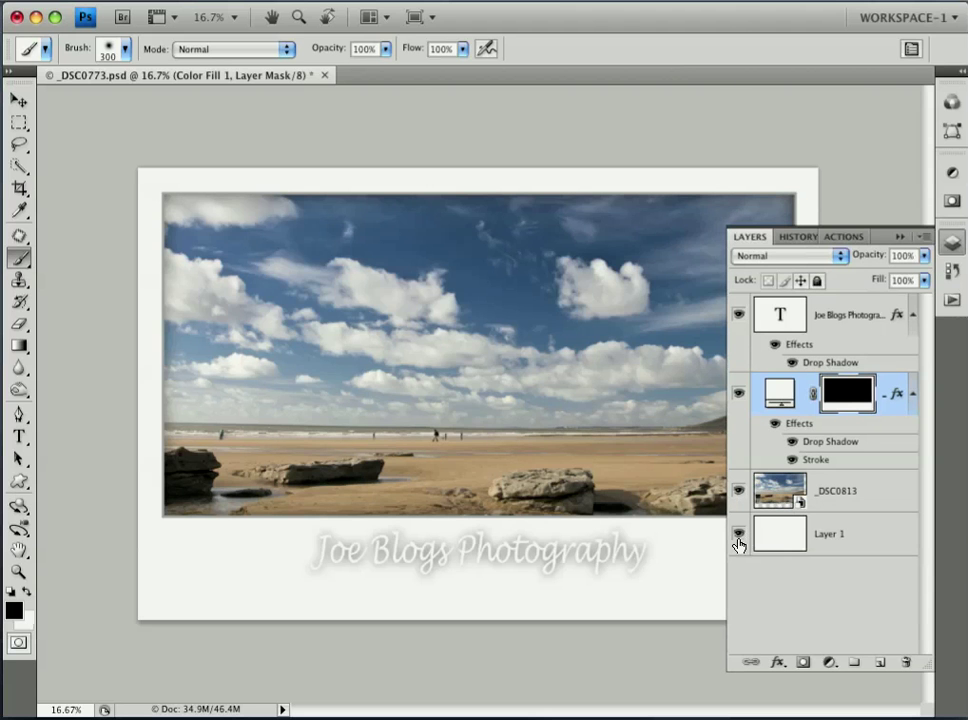
pyautogui.click(818, 330)
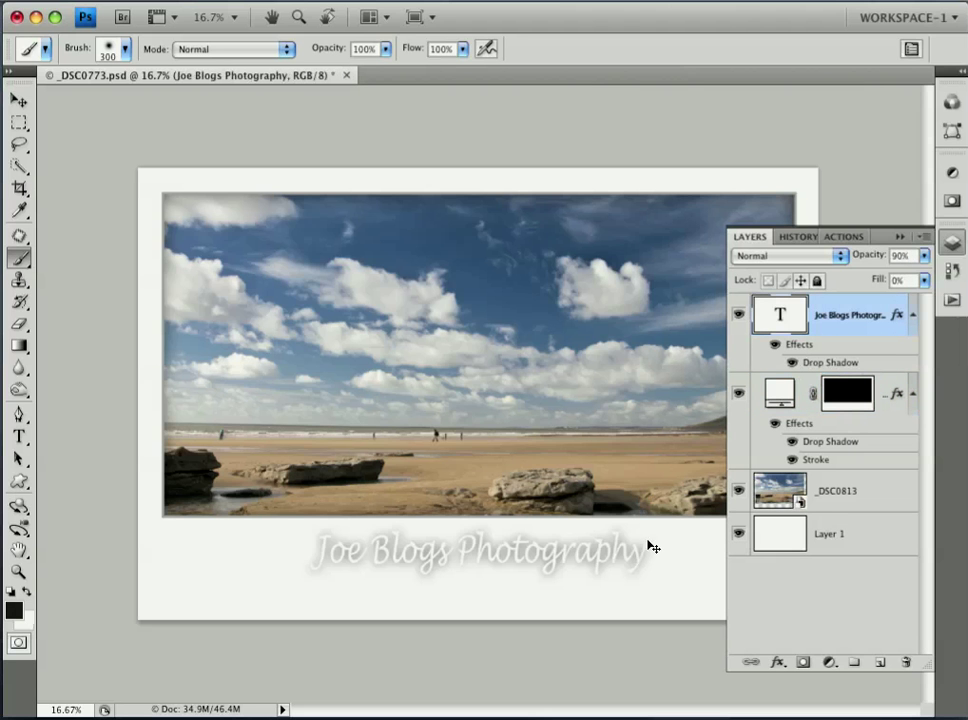
# - Lower the script caption slightly and reduce the mat's drop shadow size from 139 to 117 px
pyautogui.moveTo(642, 551); pyautogui.dragTo(640, 564)
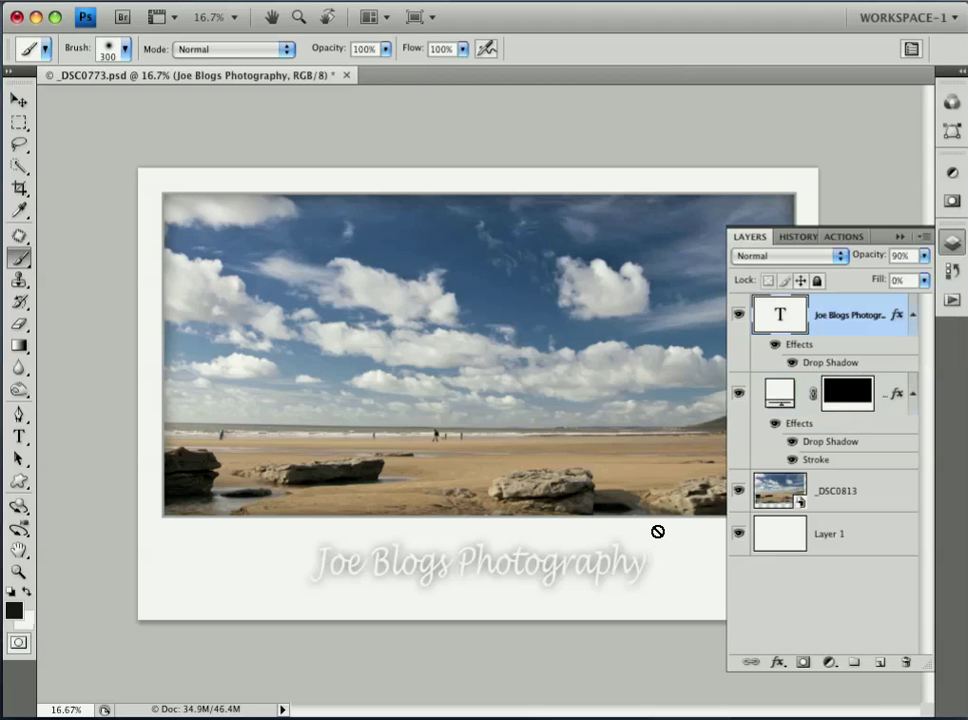
pyautogui.doubleClick(823, 443)
pyautogui.moveTo(888, 425)
pyautogui.mouseDown()
pyautogui.moveTo(877, 424)
pyautogui.moveTo(885, 424)
pyautogui.mouseUp()
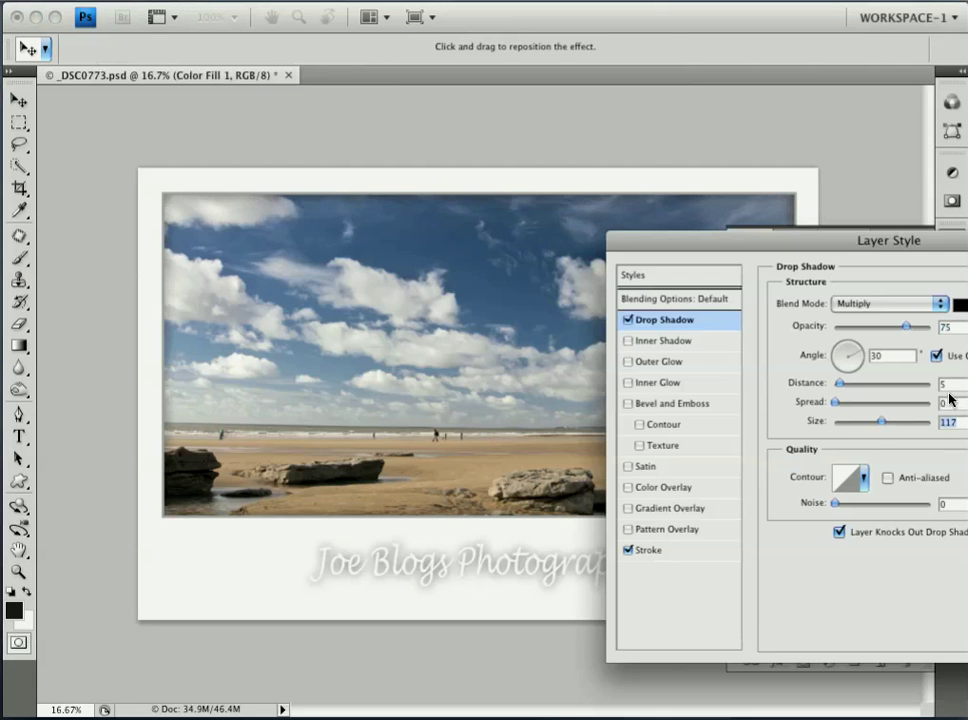
pyautogui.press('Return')
pyautogui.press('b')
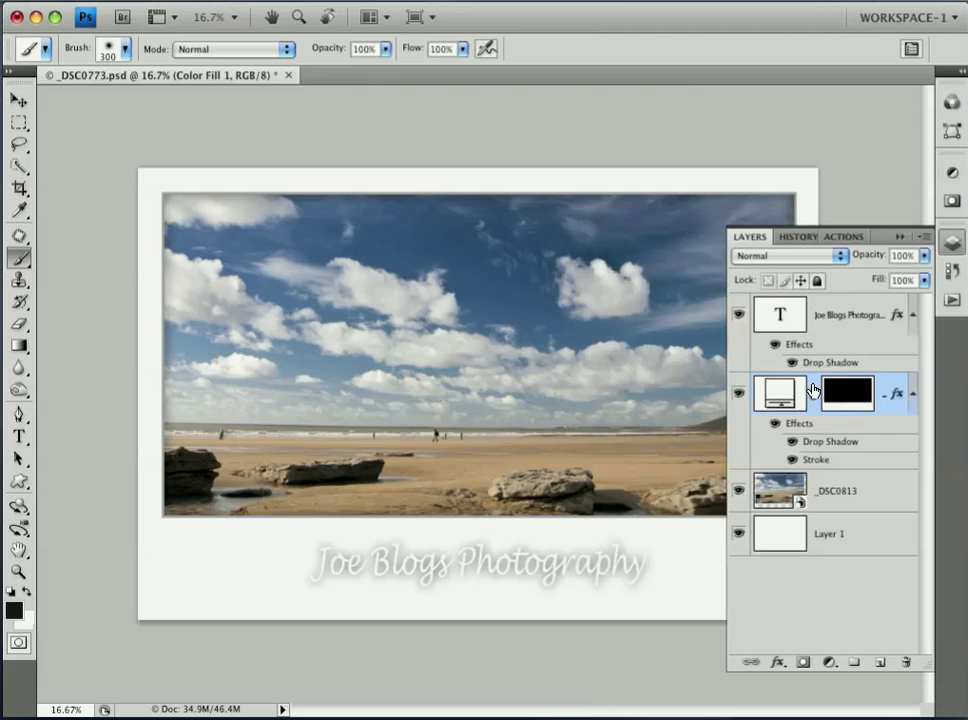